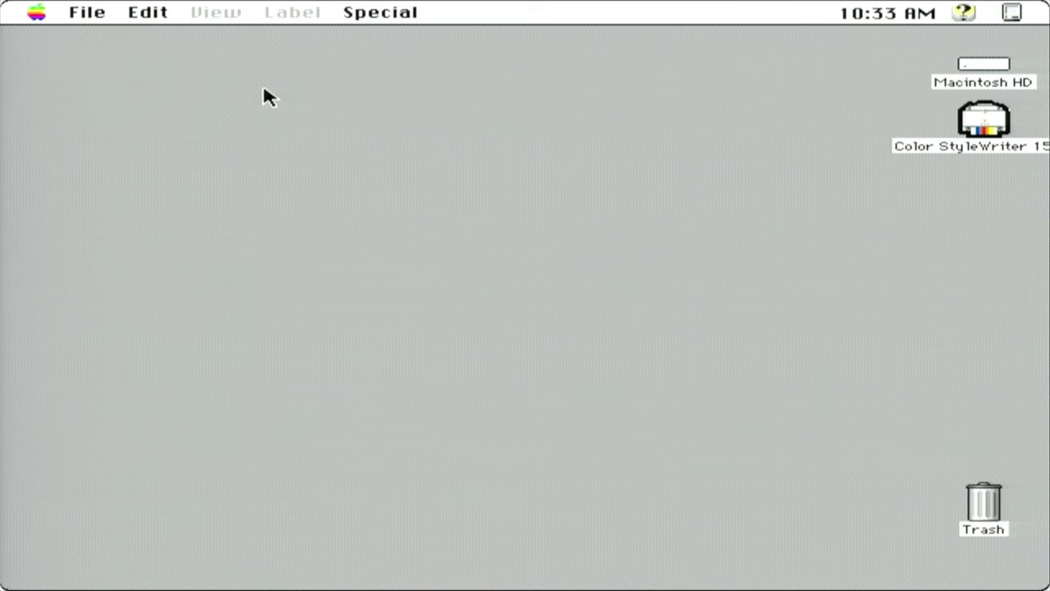
# Open the After Dark 2.0x control panel
pyautogui.click(36, 13)
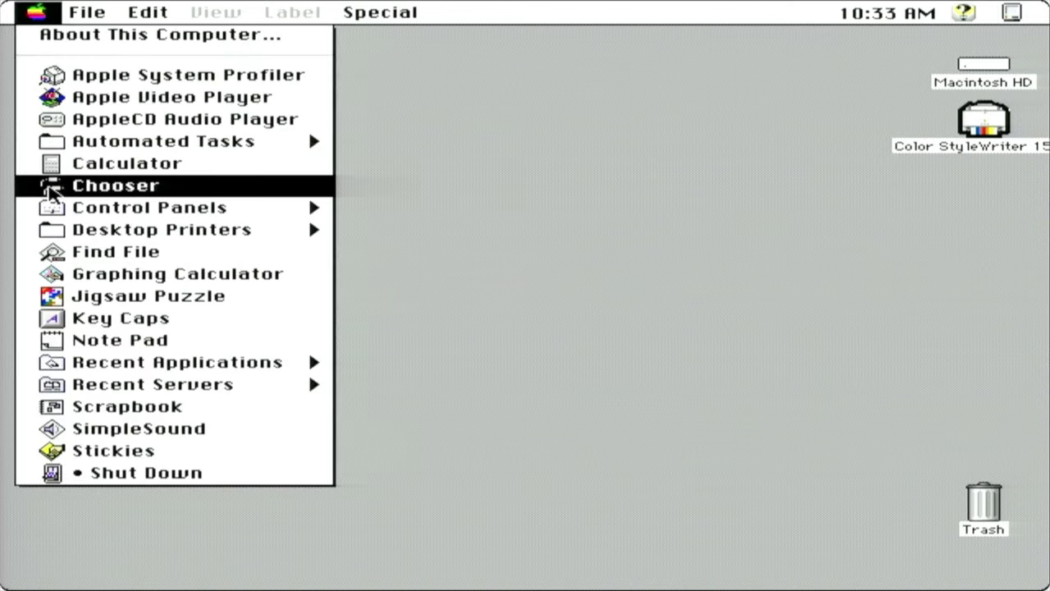
pyautogui.moveTo(77, 207)
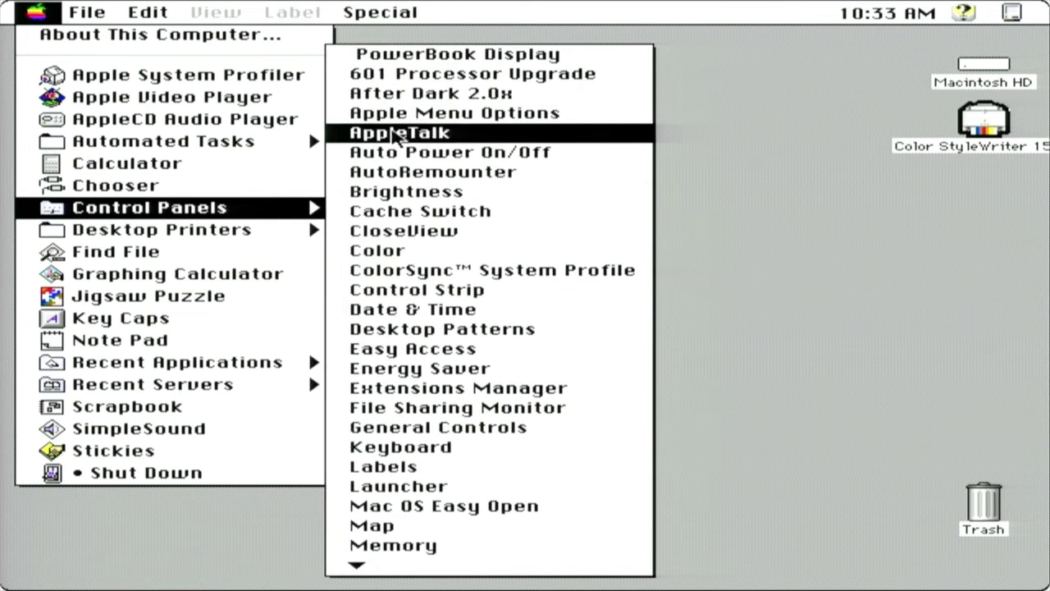
pyautogui.click(399, 94)
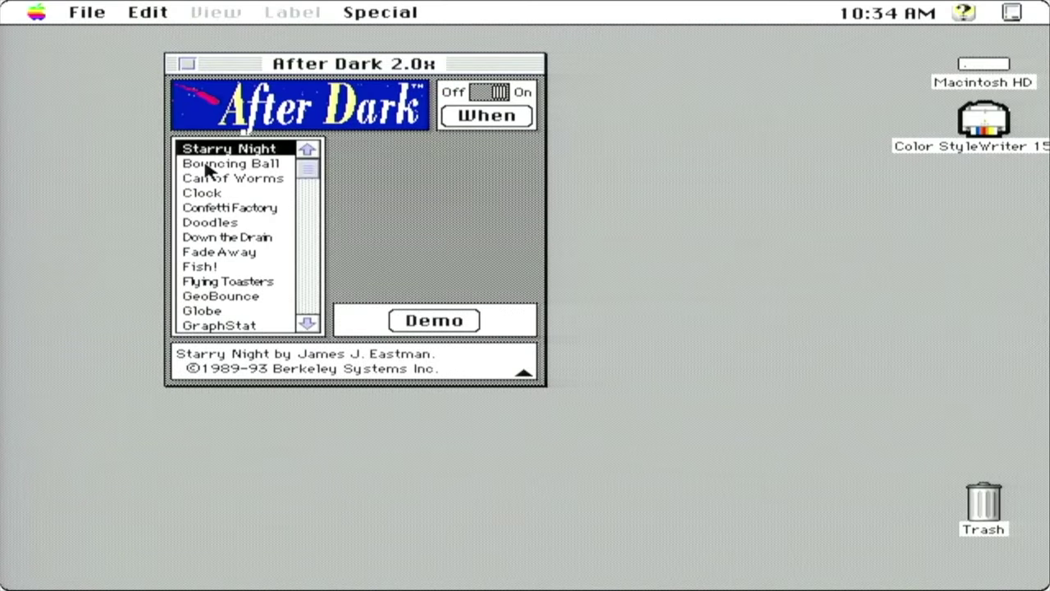
# Browse the screen saver module list to its end and back to Starry Night, and move the After Dark window lower on the desktop
pyautogui.click(308, 295)
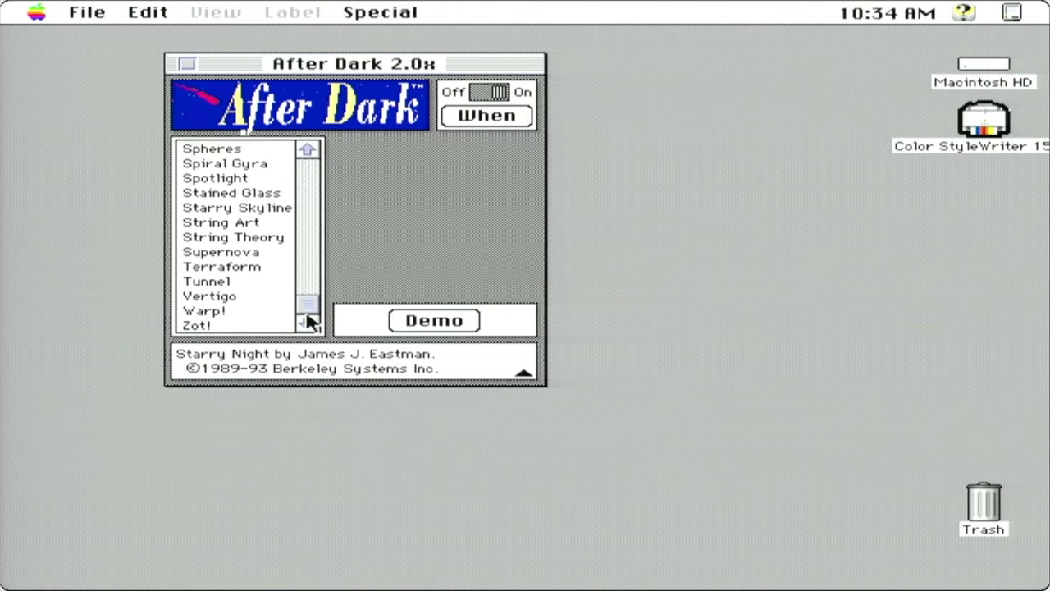
pyautogui.click(307, 218)
pyautogui.click(300, 211)
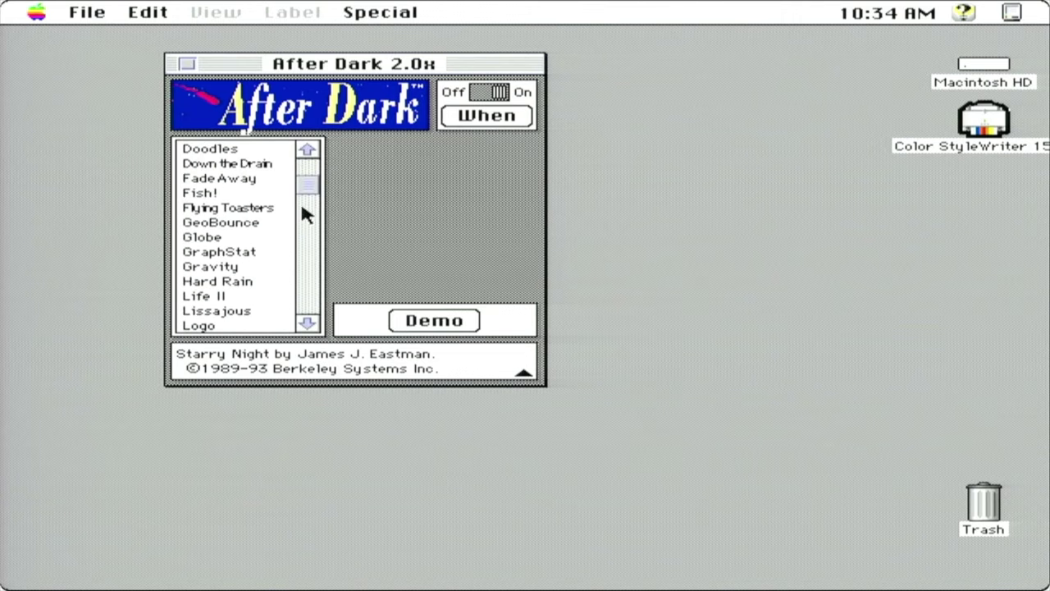
pyautogui.click(311, 152)
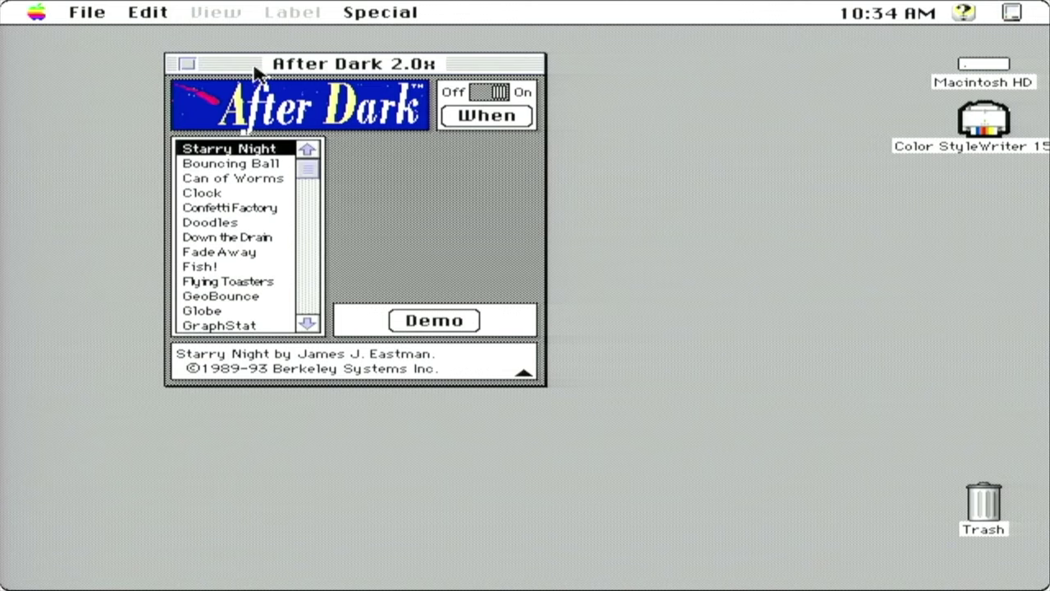
pyautogui.moveTo(252, 66); pyautogui.dragTo(132, 220)
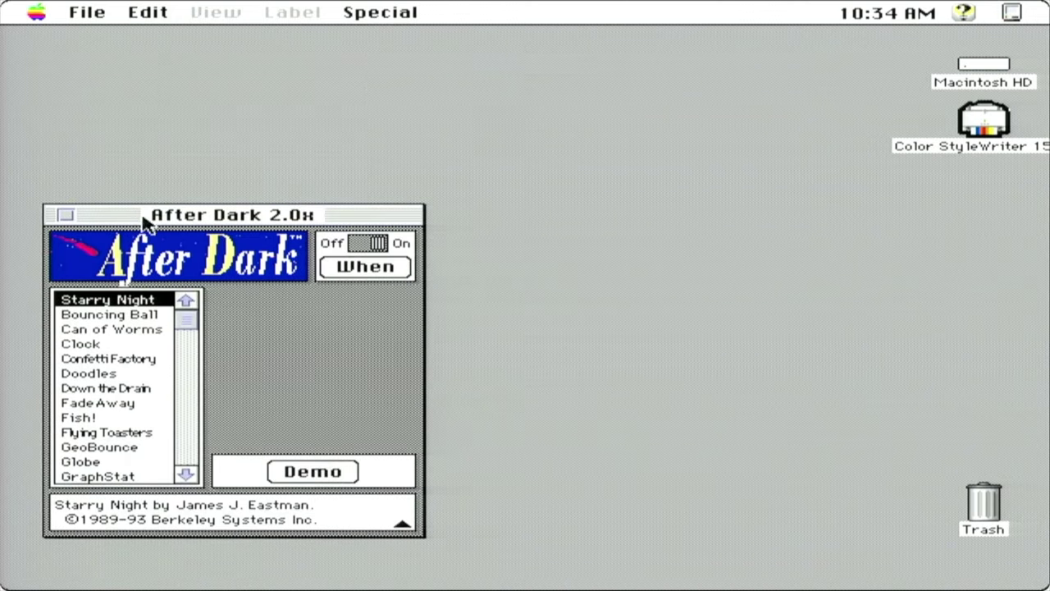
# Preview the Bouncing Ball and Can of Worms modules
pyautogui.click(119, 319)
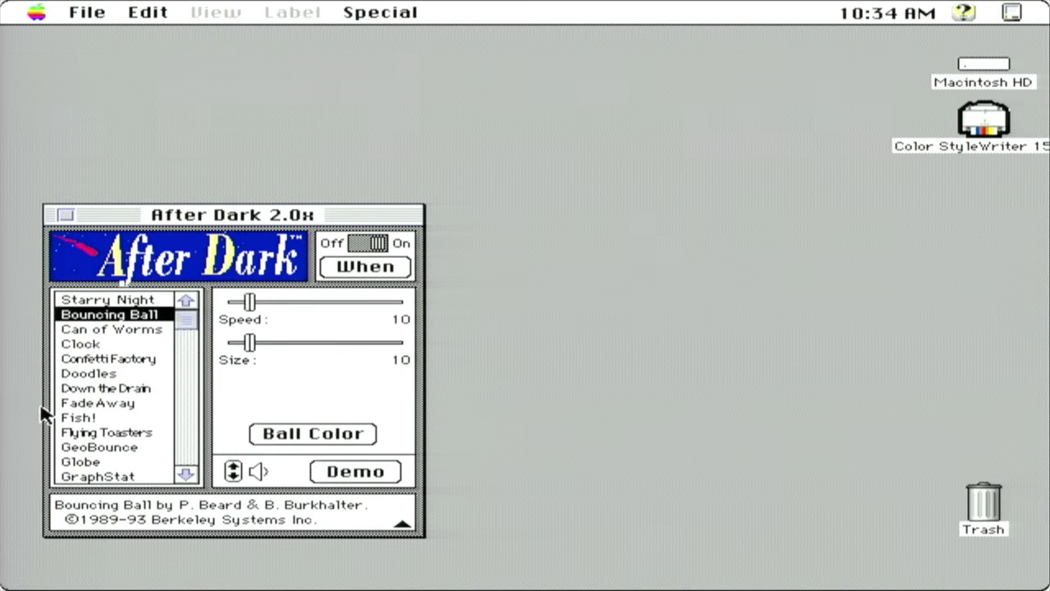
pyautogui.click(95, 330)
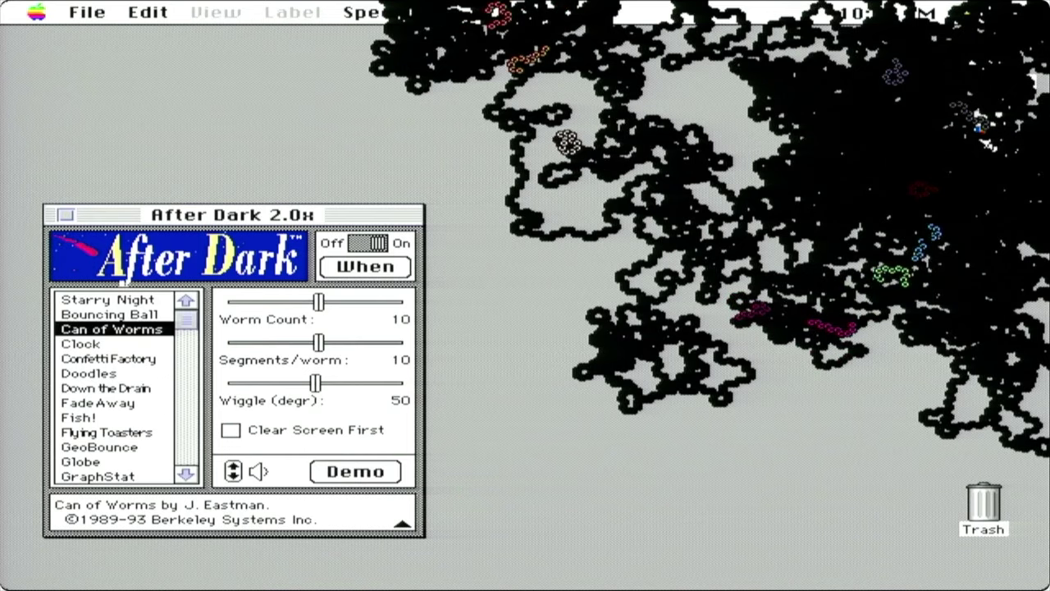
pyautogui.moveTo(129, 371)
# Open the Sound control panel and close it again to return to After Dark
pyautogui.click(36, 12)
pyautogui.moveTo(41, 205)
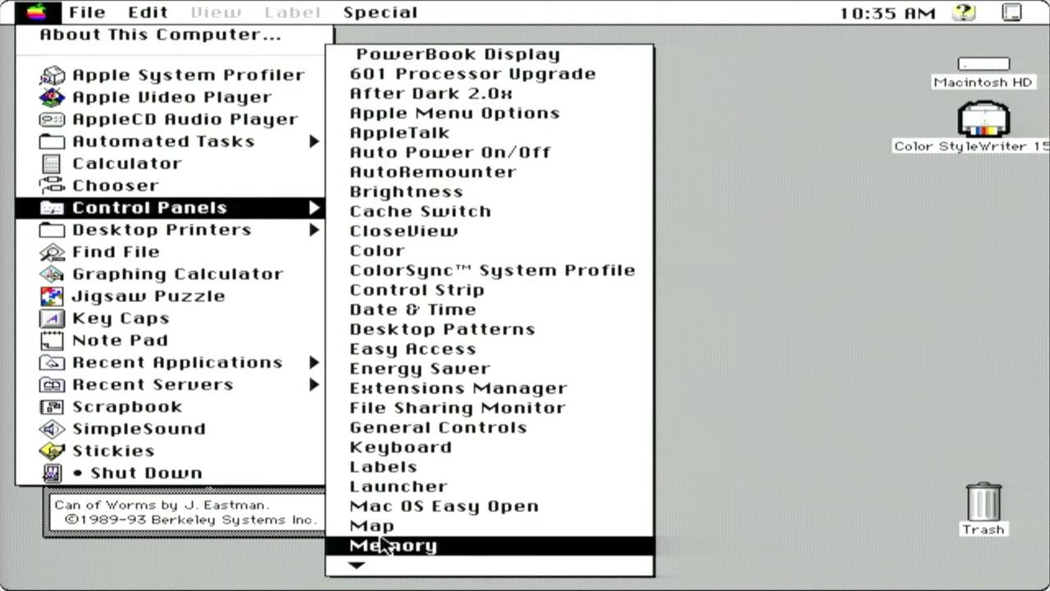
pyautogui.moveTo(382, 566)
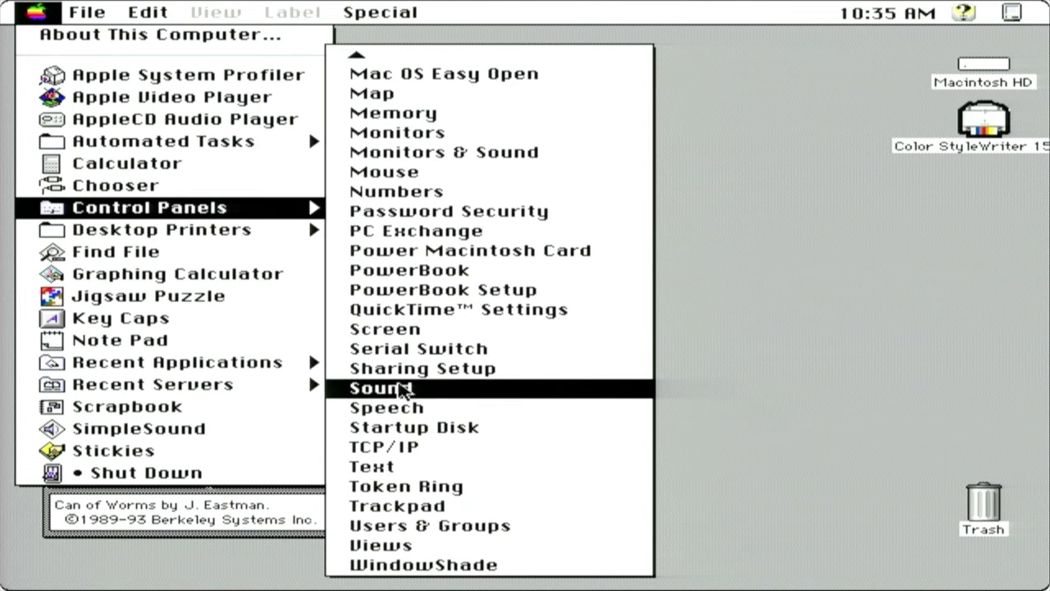
pyautogui.click(400, 389)
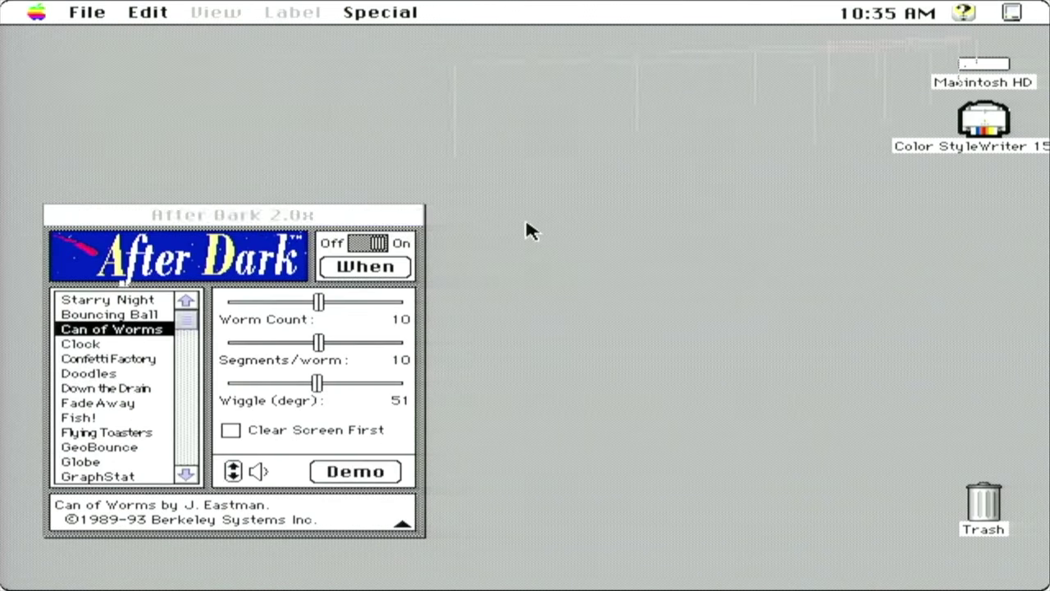
pyautogui.click(187, 64)
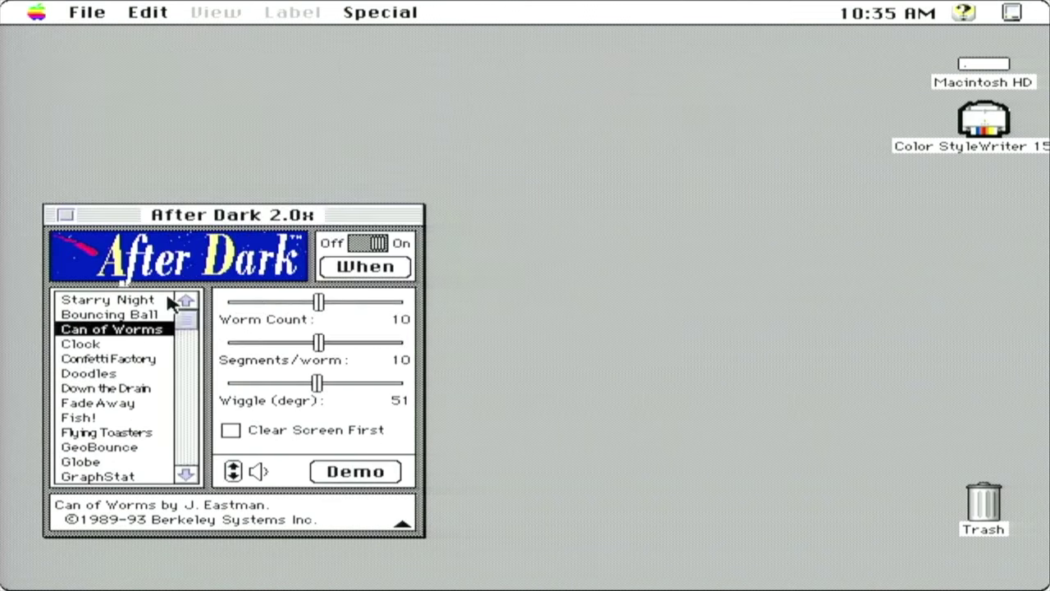
# Select the Clock module and set its type to Antique
pyautogui.click(86, 344)
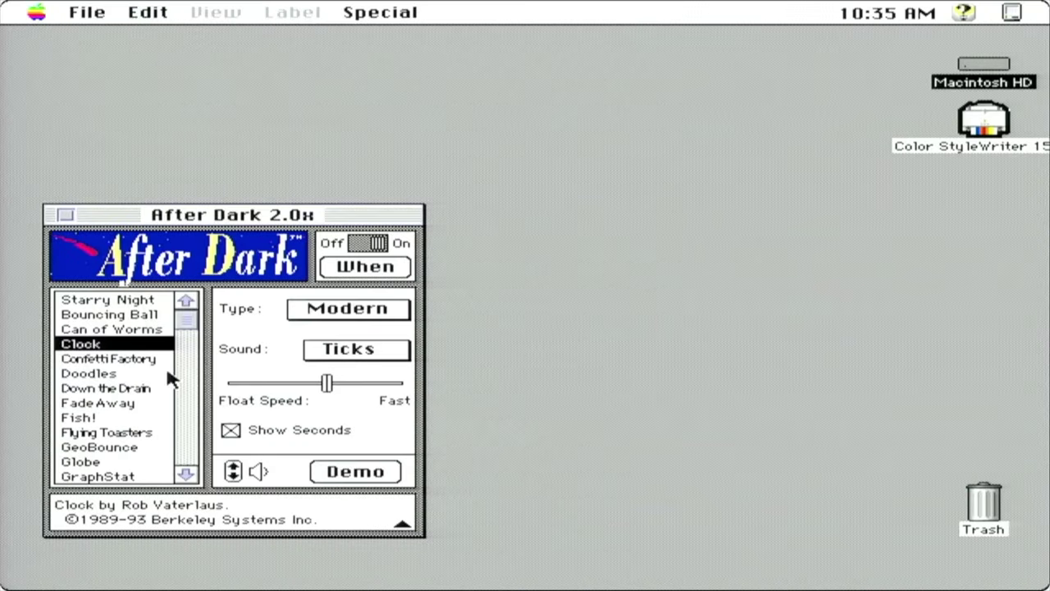
pyautogui.click(314, 313)
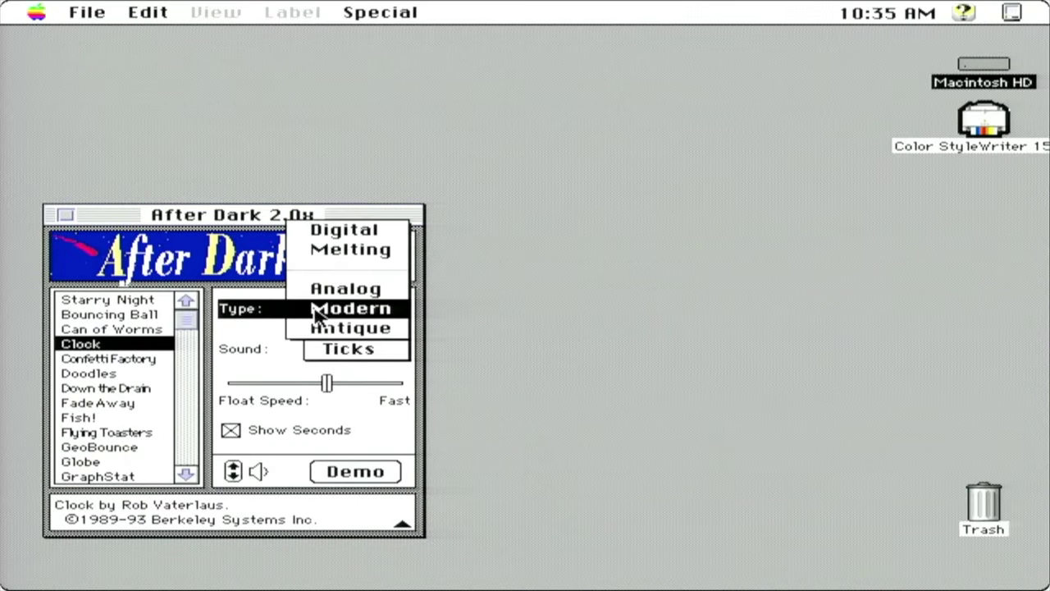
pyautogui.moveTo(315, 314); pyautogui.dragTo(315, 332)
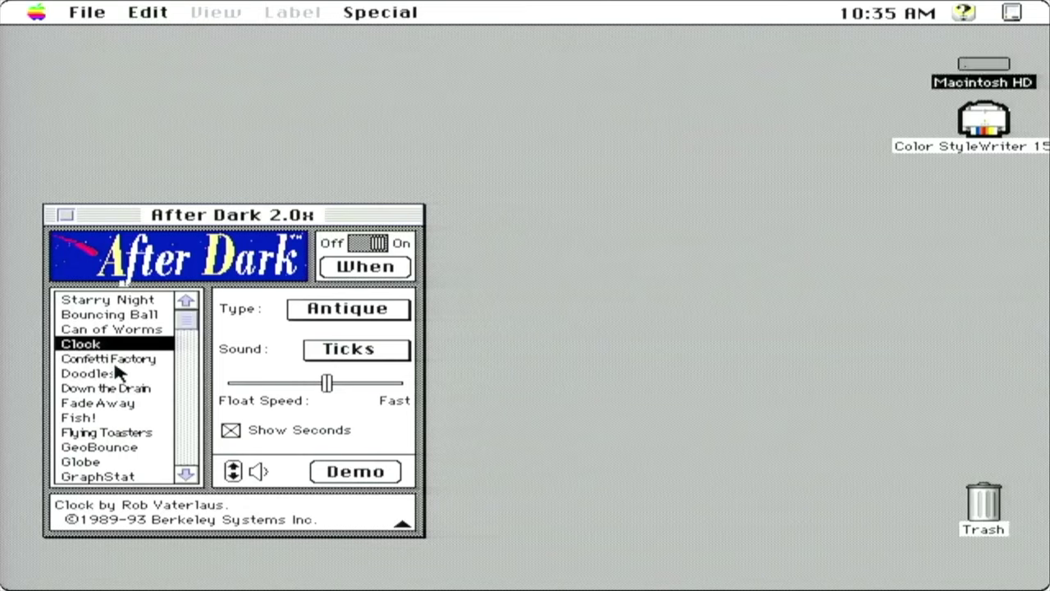
# Preview the Confetti Factory, Doodles, Down the Drain and FadeAway modules, checking the Type choices of Confetti Factory
pyautogui.click(115, 361)
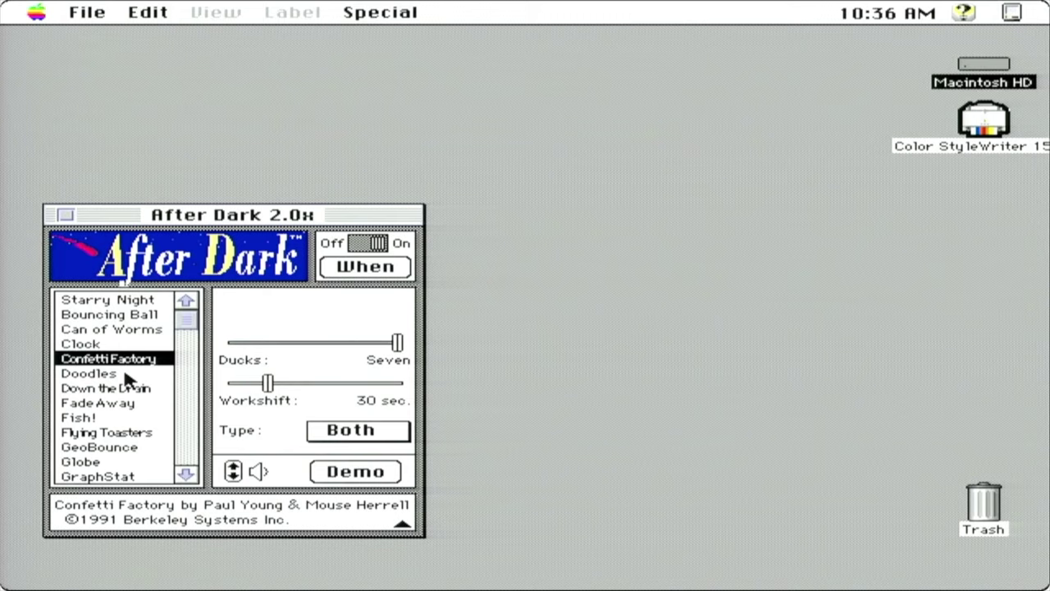
pyautogui.click(343, 433)
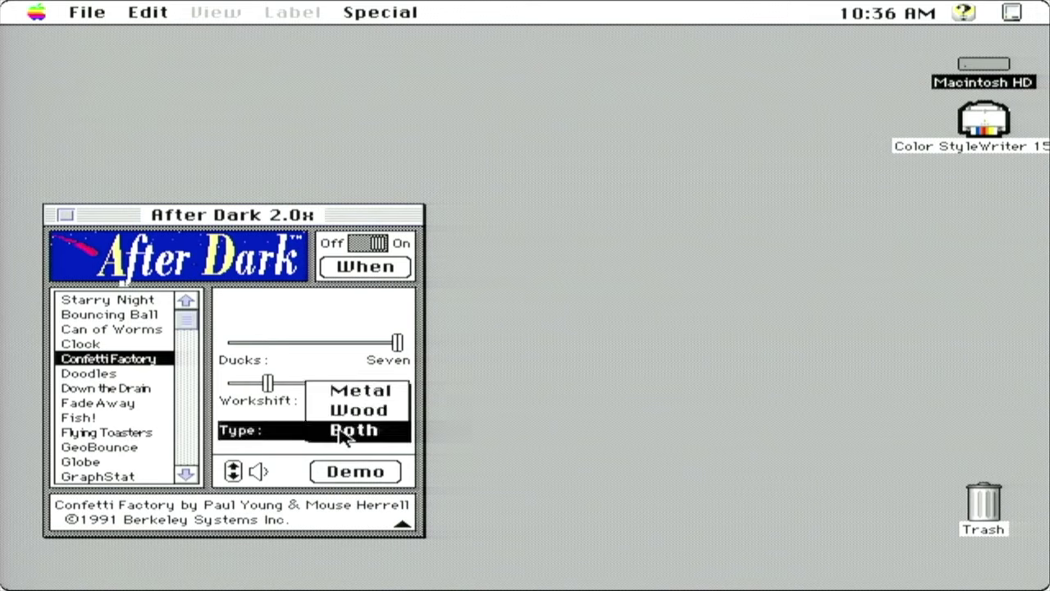
pyautogui.click(87, 376)
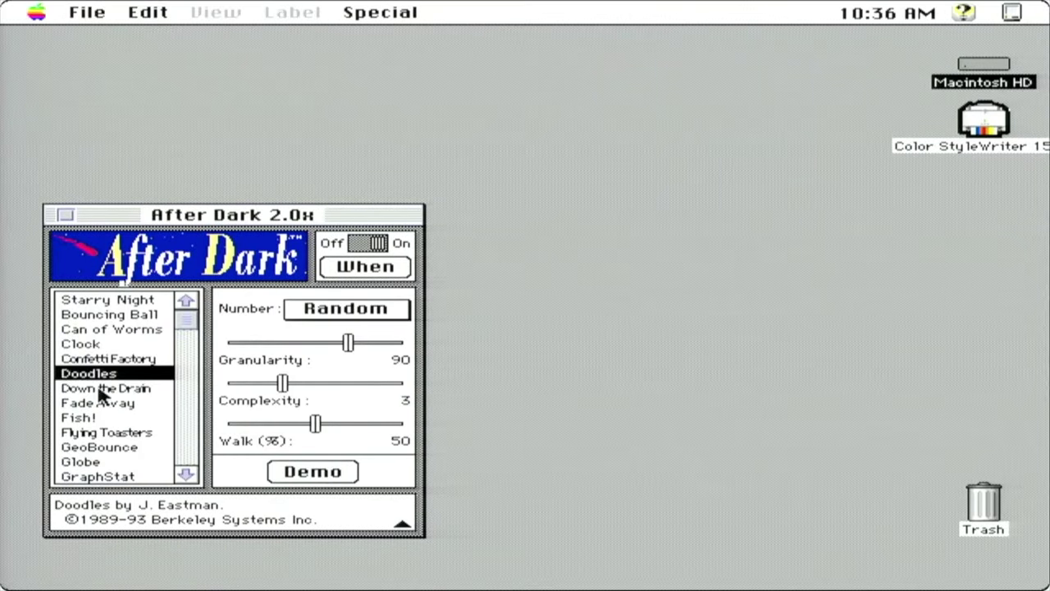
pyautogui.click(97, 391)
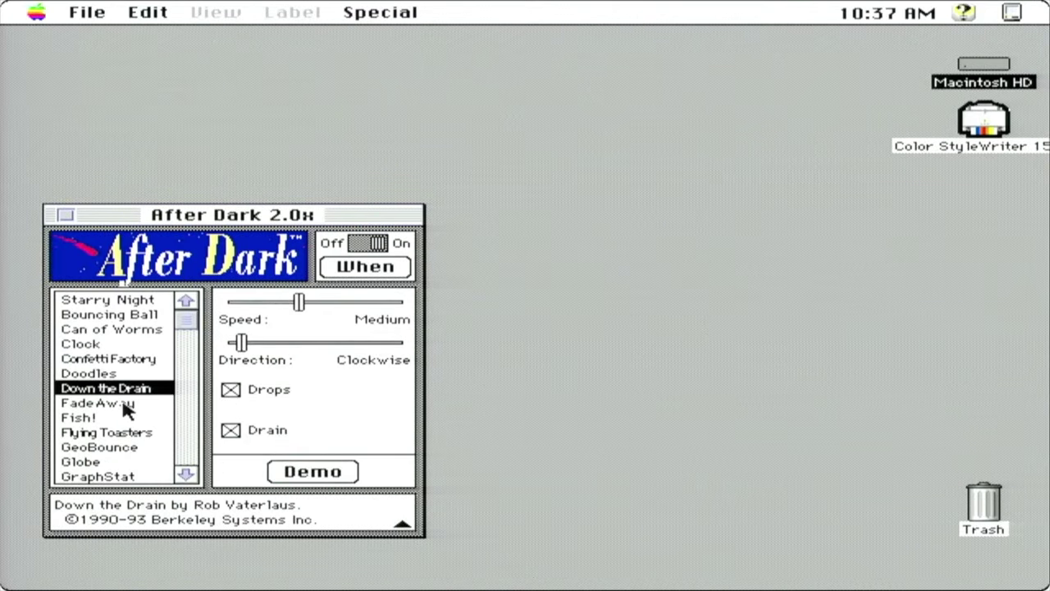
pyautogui.click(125, 405)
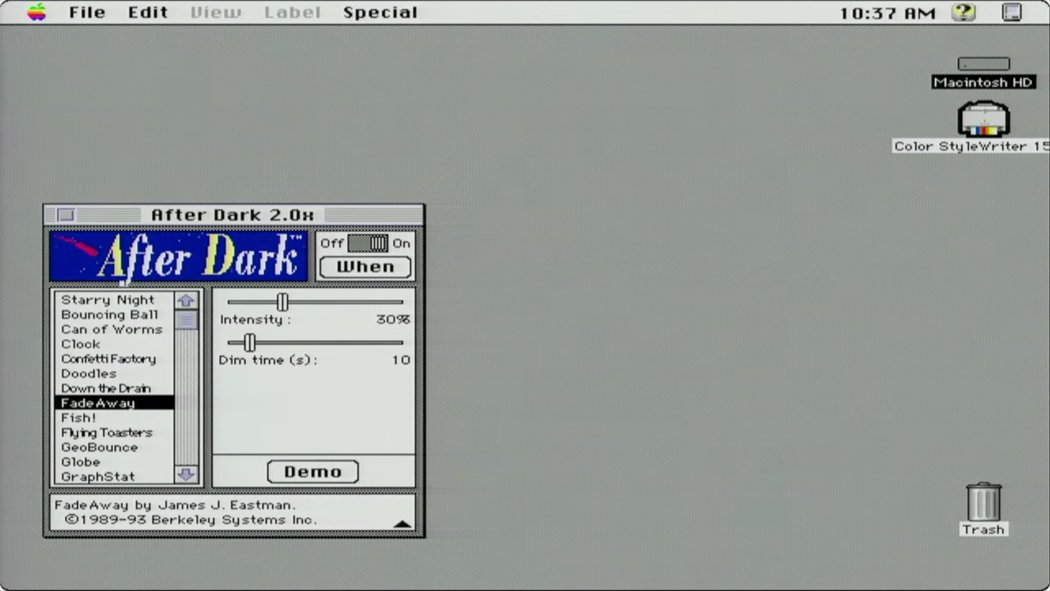
pyautogui.moveTo(123, 460)
# Switch off Show Sea Floor for the Fish! module and review its fish options
pyautogui.click(115, 418)
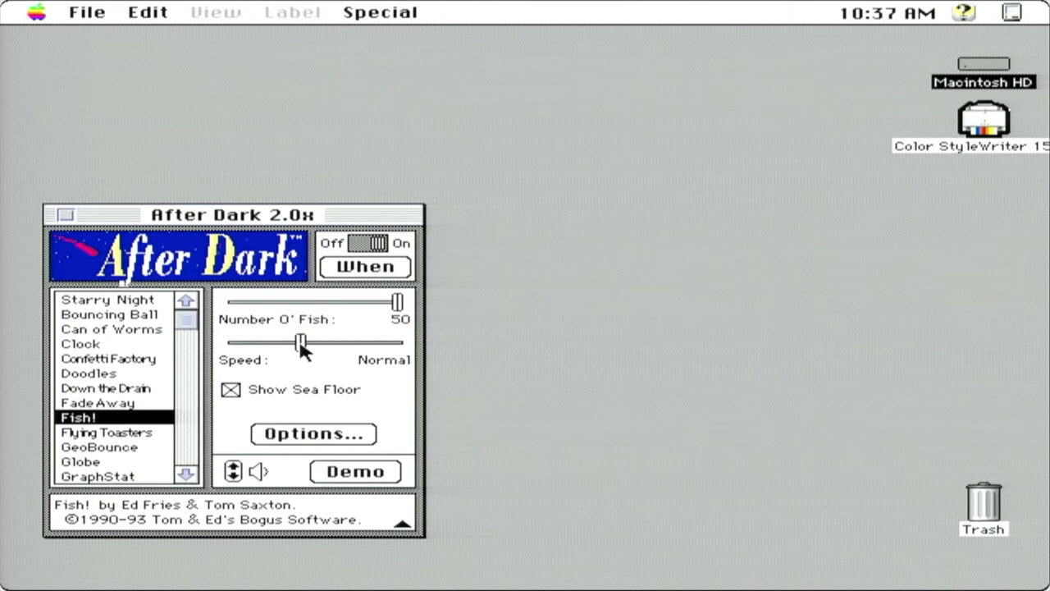
pyautogui.click(292, 435)
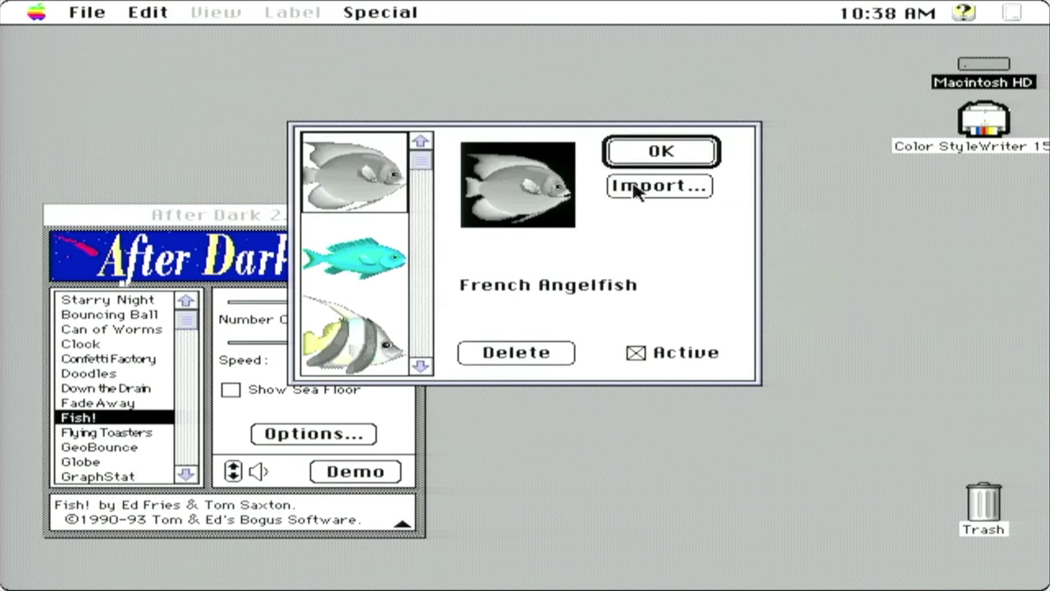
pyautogui.click(668, 154)
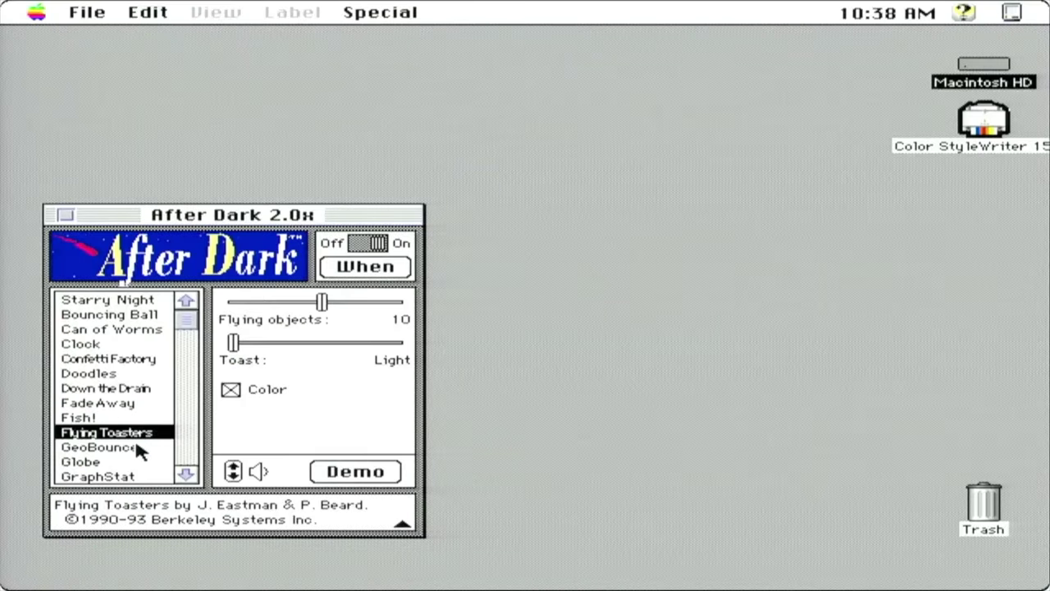
# Preview the GeoBounce and Globe modules
pyautogui.click(140, 448)
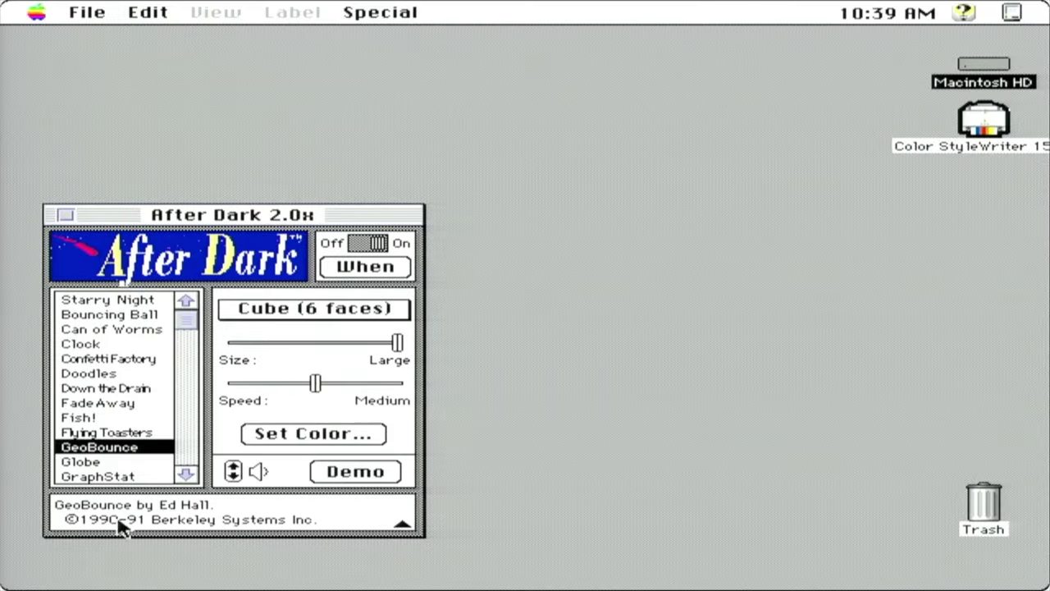
pyautogui.click(105, 461)
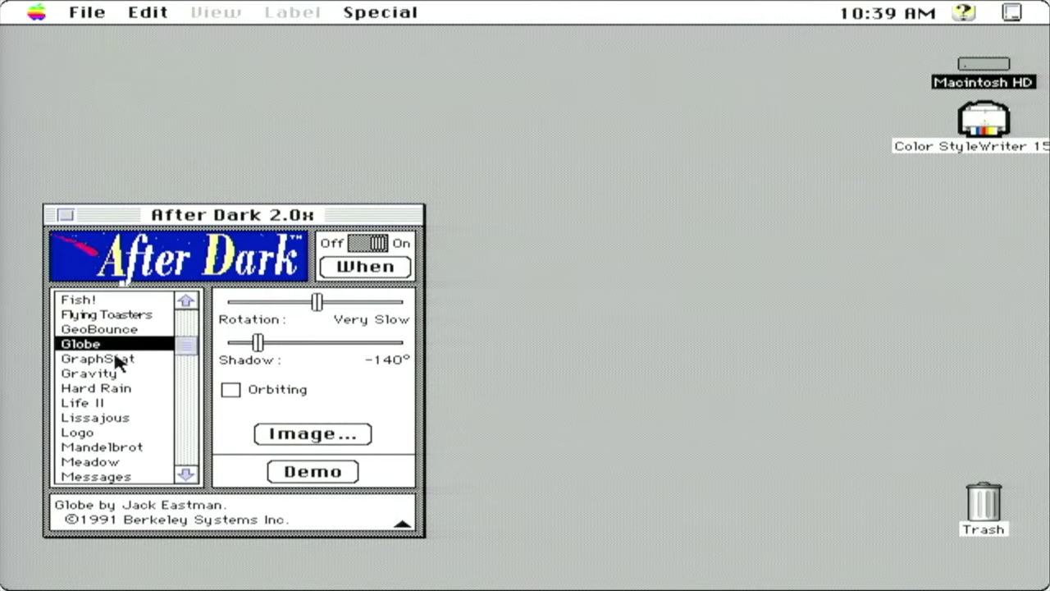
# View the GraphStat module's label editor, cancel it, and set the module's delay to 1 sec
pyautogui.click(115, 359)
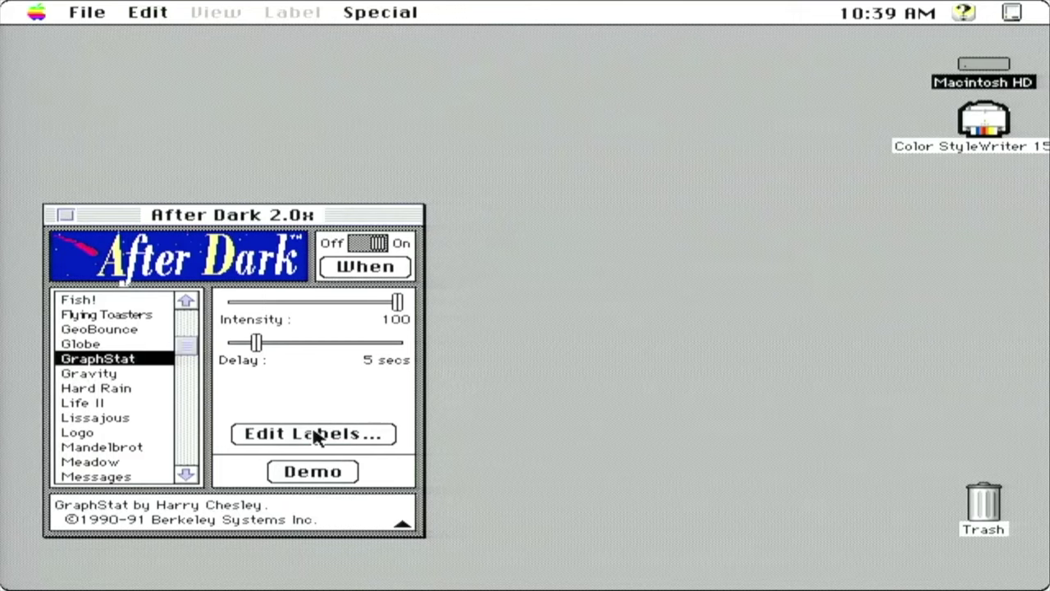
pyautogui.click(316, 434)
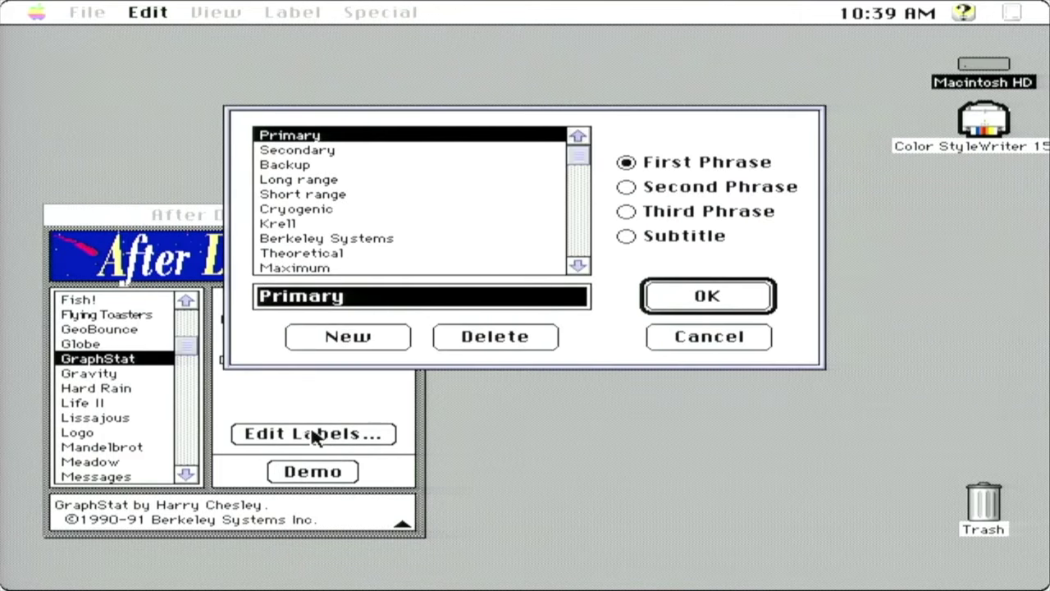
pyautogui.click(687, 339)
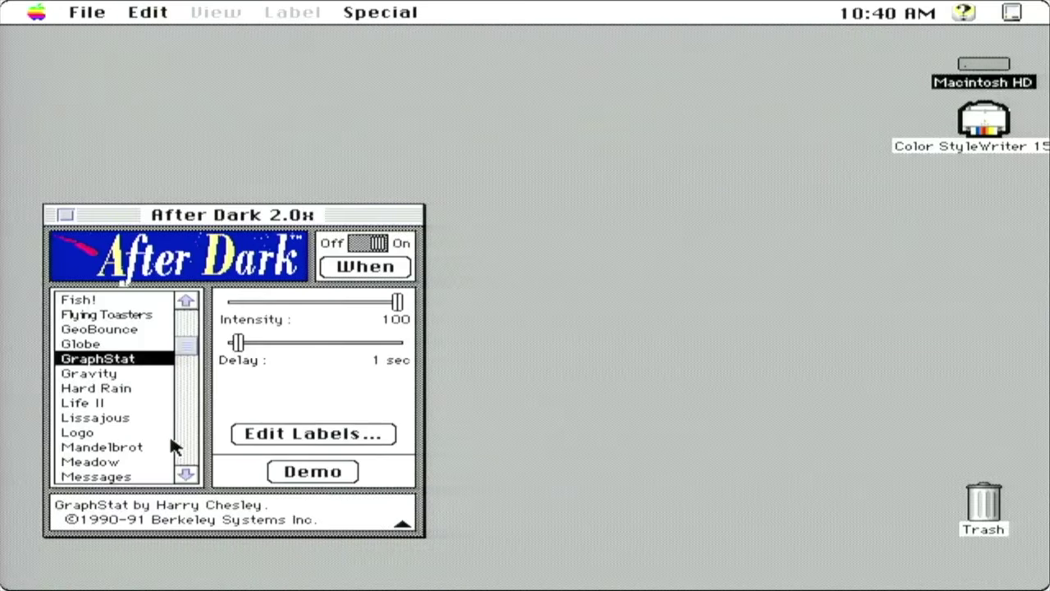
# Preview the Gravity, Hard Rain, Life II, Lissajous and Mandelbrot modules one after another
pyautogui.click(136, 374)
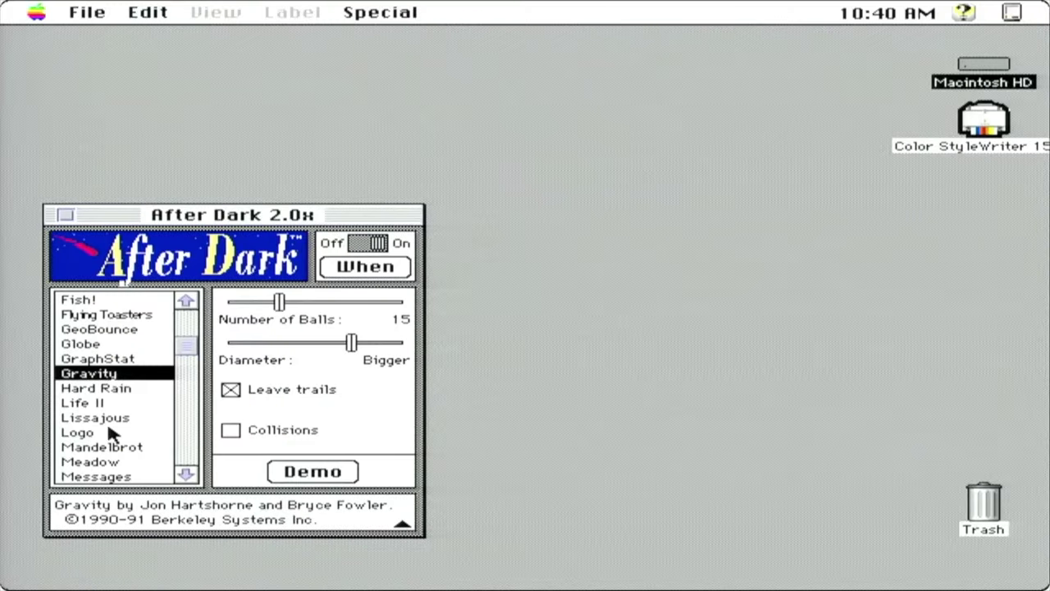
pyautogui.click(121, 389)
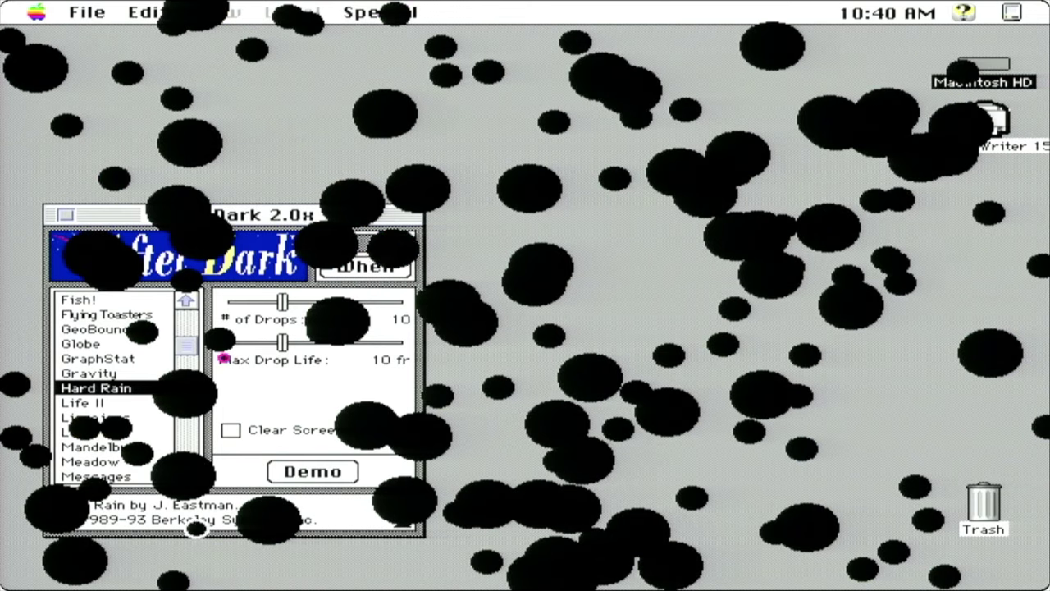
pyautogui.moveTo(59, 451)
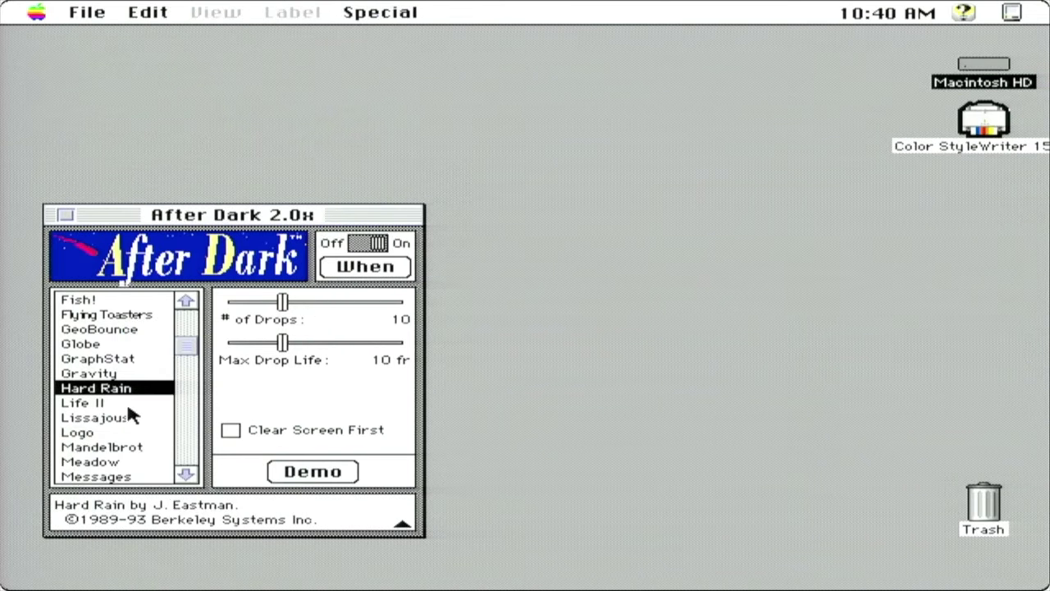
pyautogui.click(103, 403)
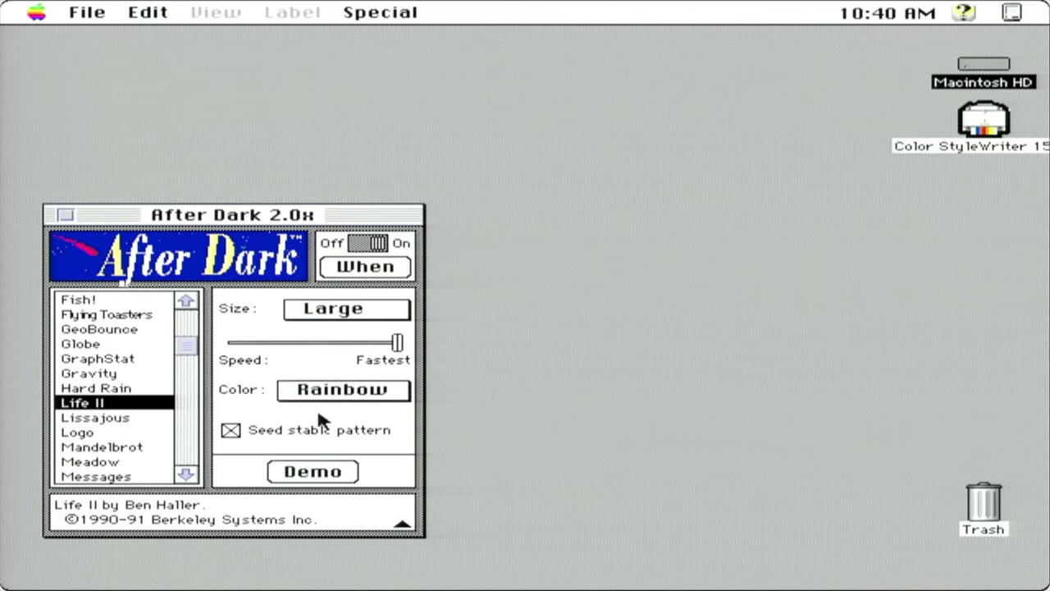
pyautogui.click(115, 420)
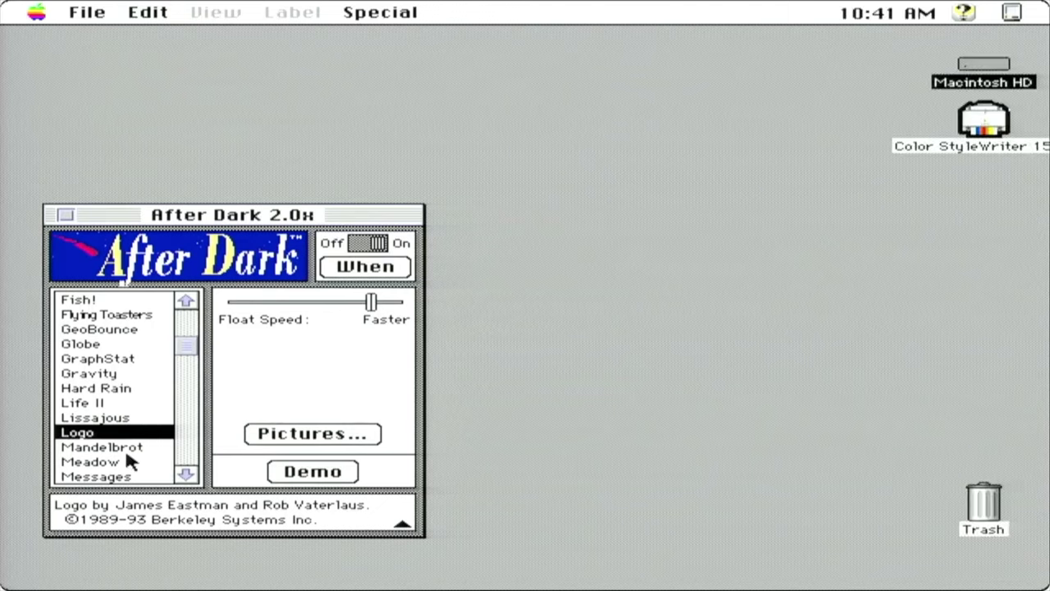
pyautogui.click(134, 447)
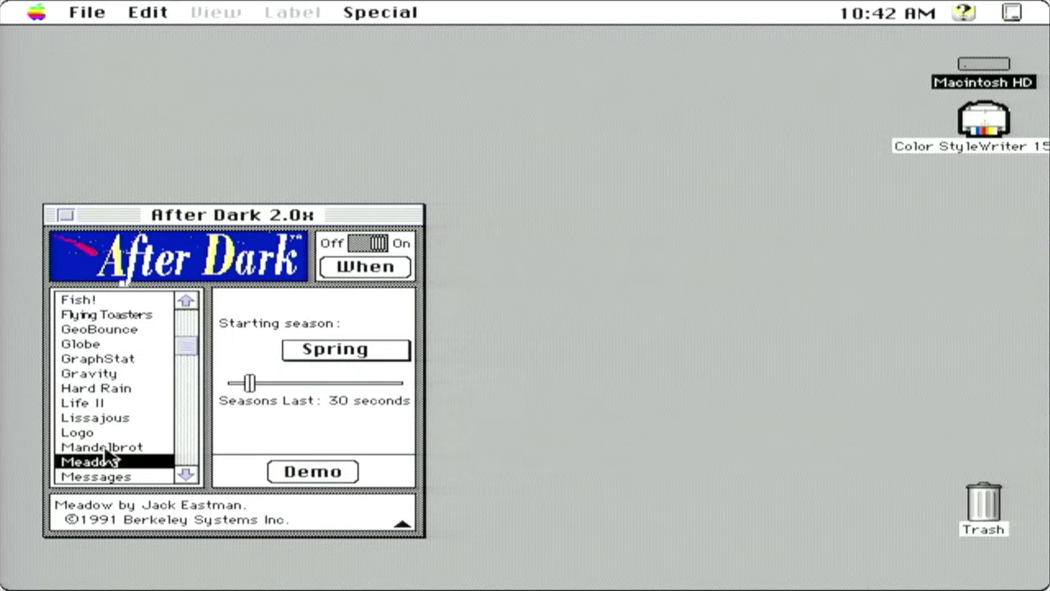
# Preview the Messages, Modern Art, Mountains, Mowin' Man and MultiModule modules one after another
pyautogui.click(93, 477)
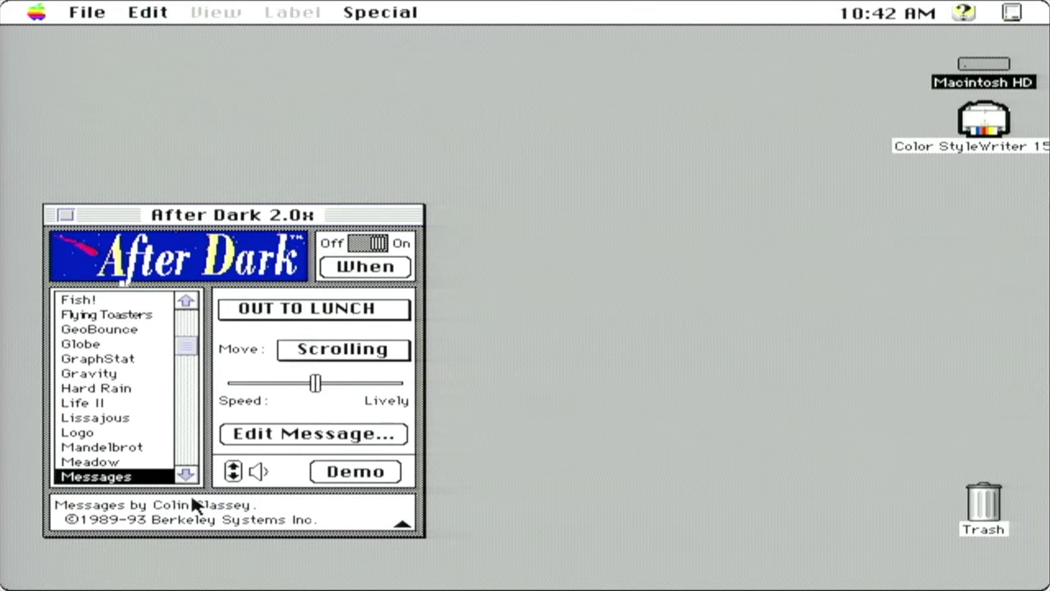
pyautogui.moveTo(191, 476); pyautogui.dragTo(190, 476)
pyautogui.click(189, 303)
pyautogui.click(141, 316)
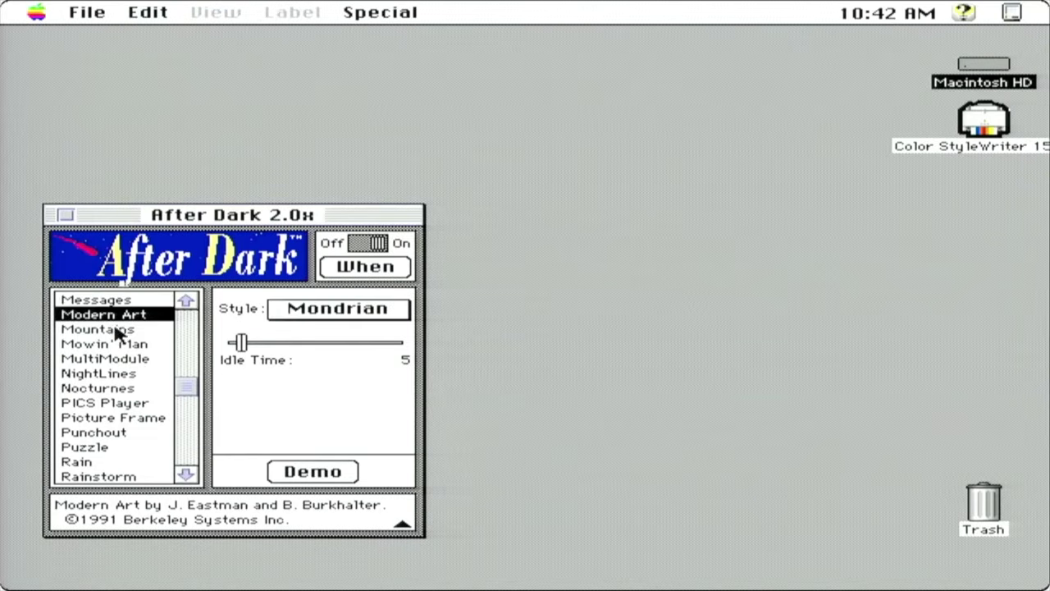
pyautogui.click(115, 330)
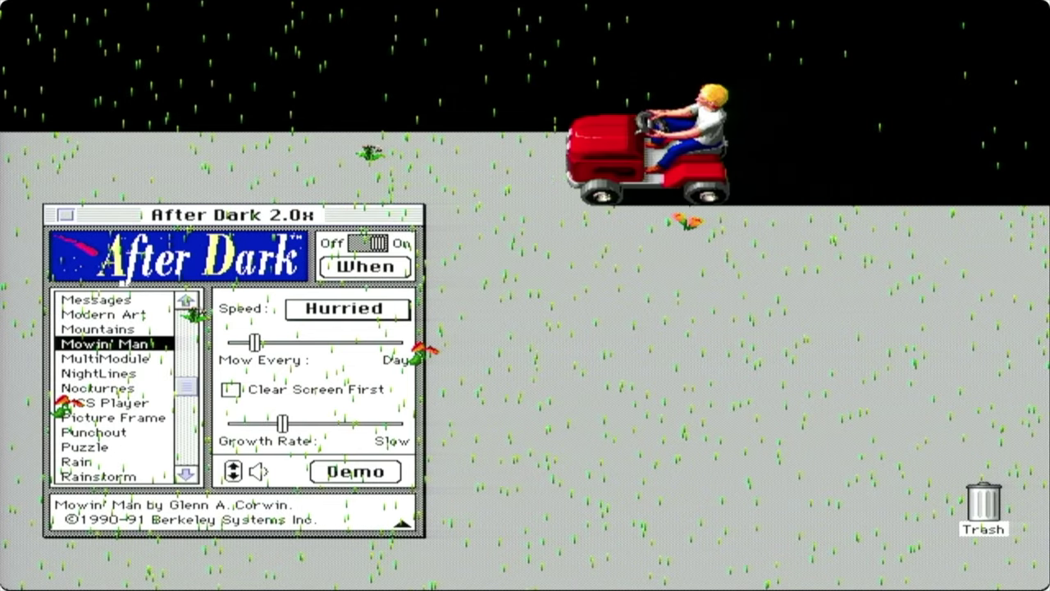
pyautogui.moveTo(103, 458)
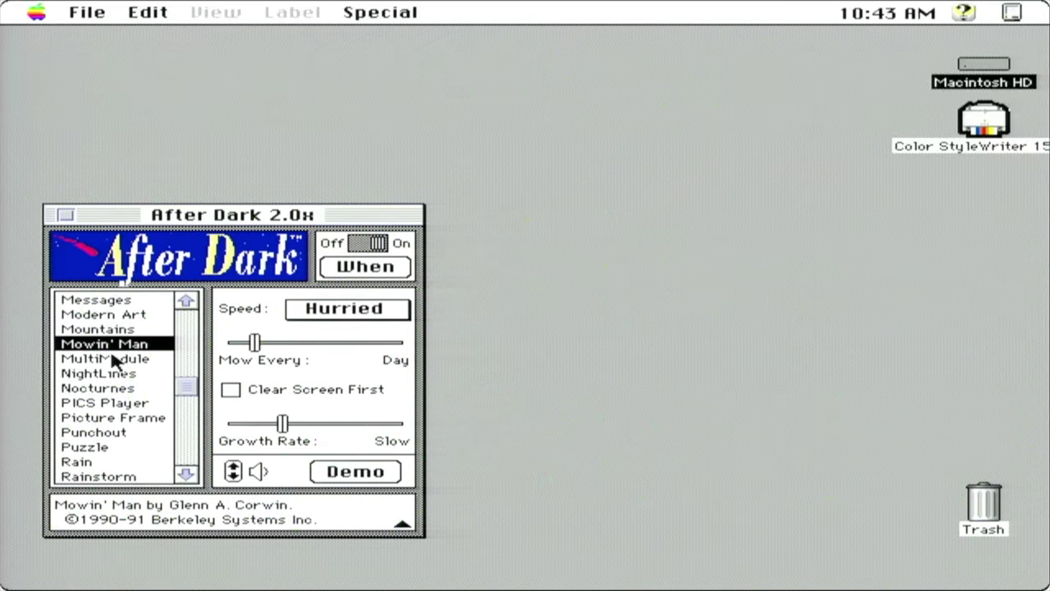
pyautogui.click(109, 359)
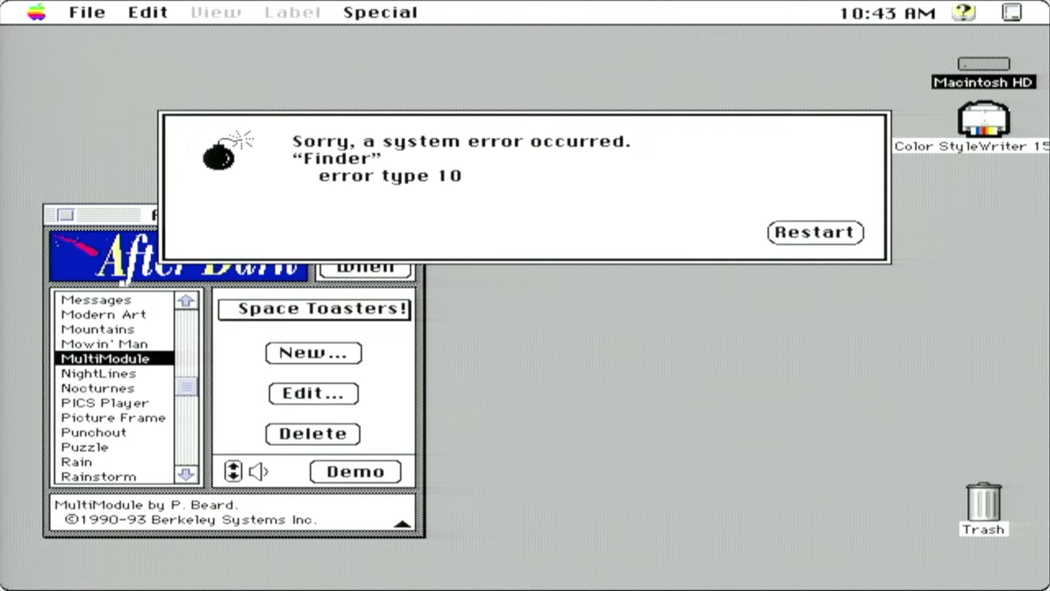
# Restart the Macintosh, dismiss the improper shutdown notice and reopen the After Dark control panel
pyautogui.press('Return')
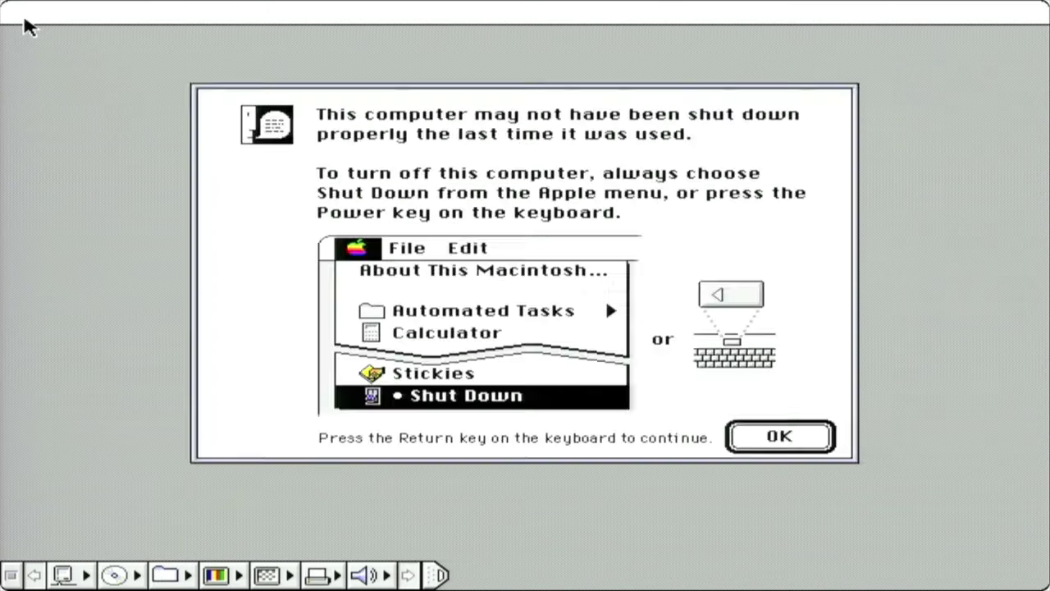
pyautogui.press('Return')
pyautogui.moveTo(36, 14); pyautogui.dragTo(98, 211)
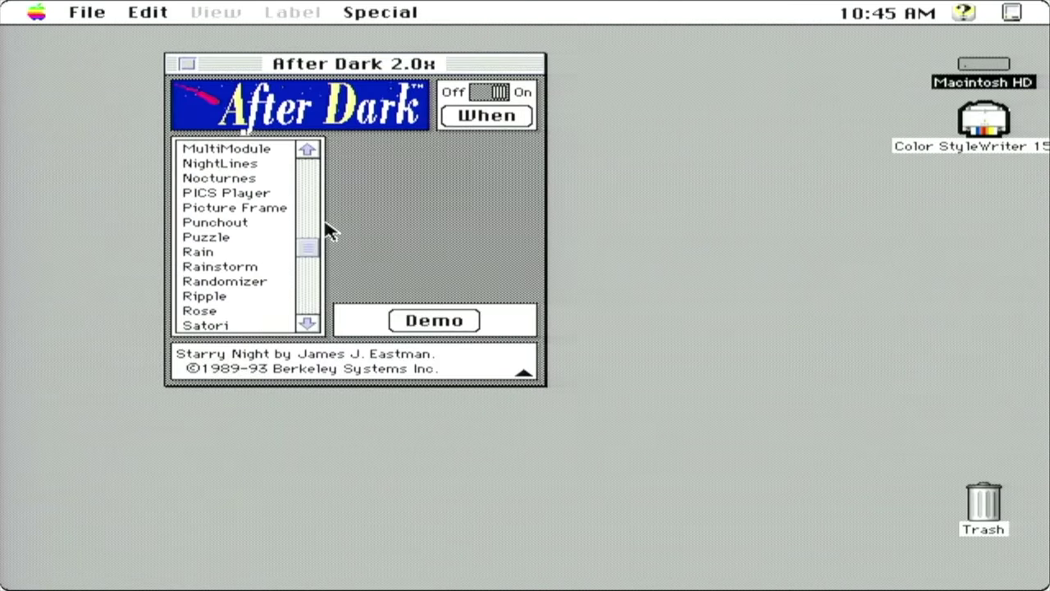
# Look through the MultiModule module's list of combinations, and preview the NightLines module
pyautogui.click(222, 150)
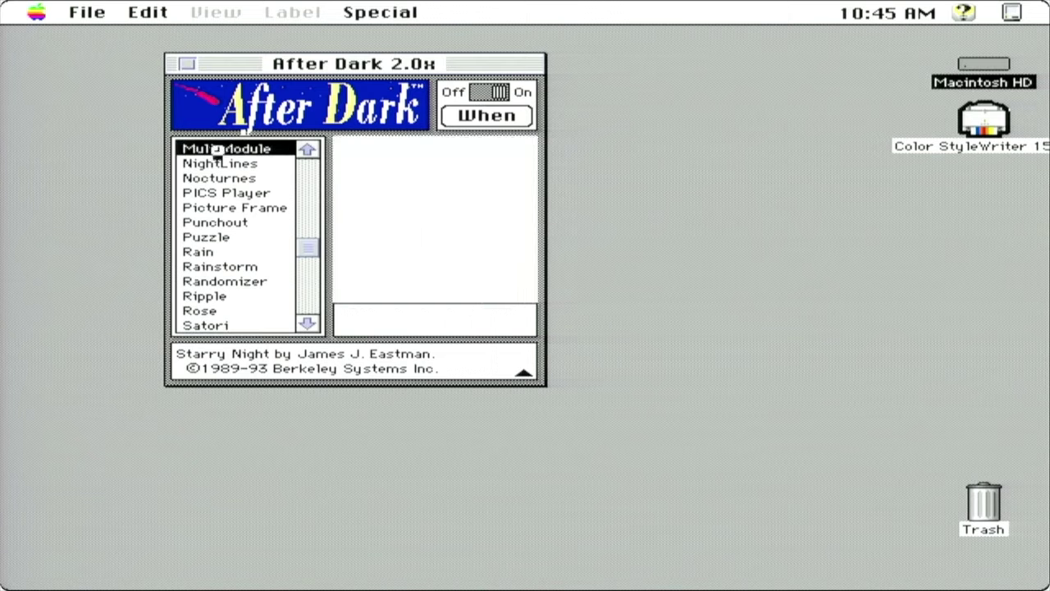
pyautogui.moveTo(491, 166); pyautogui.dragTo(500, 163)
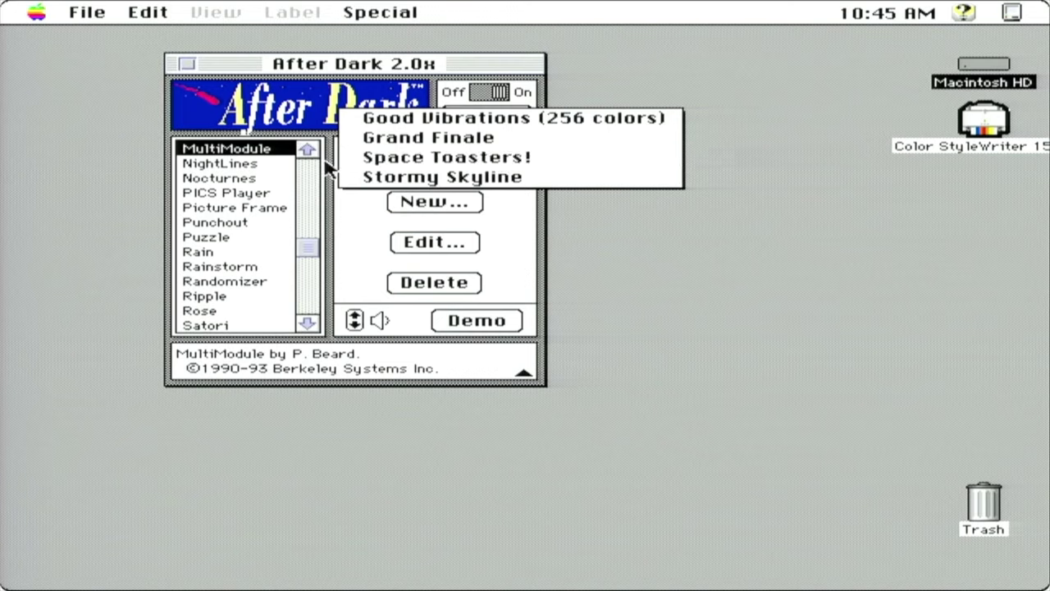
pyautogui.click(238, 166)
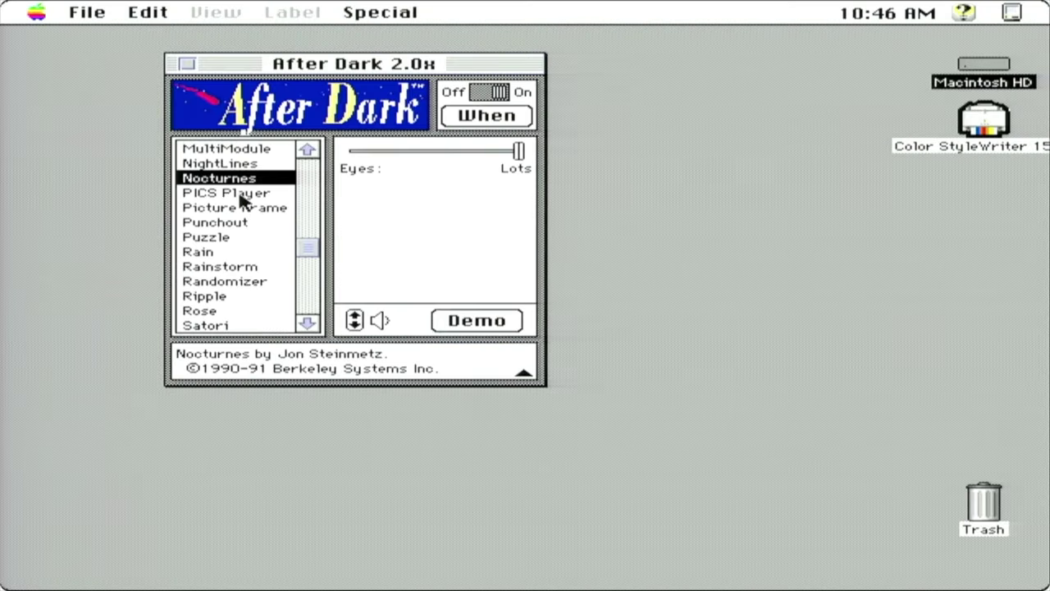
# Preview the PICS Player, Picture Frame, Punchout, Puzzle, Rain and Rainstorm modules in turn
pyautogui.click(240, 197)
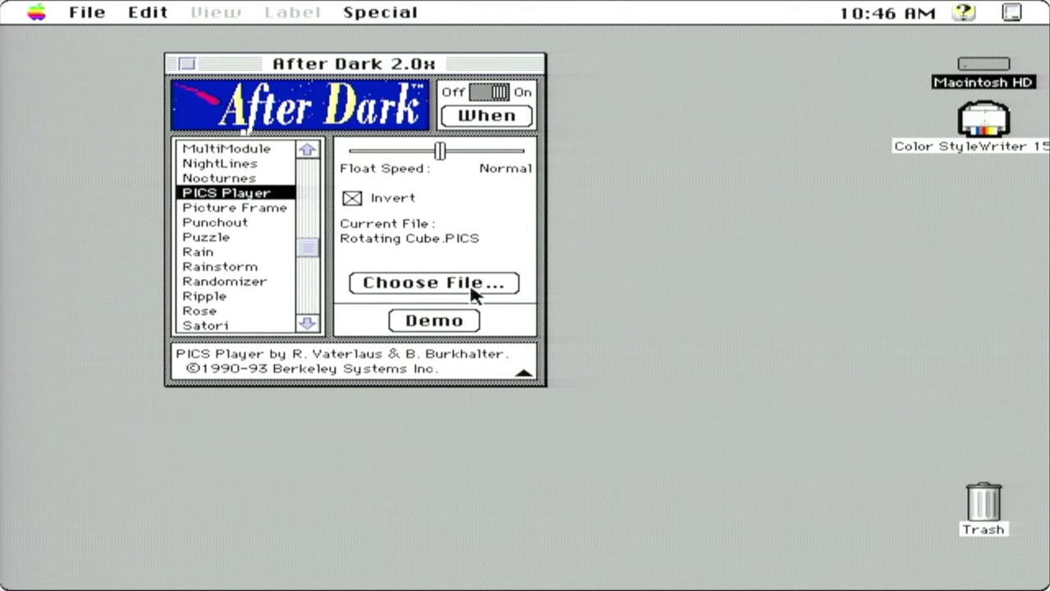
pyautogui.click(201, 208)
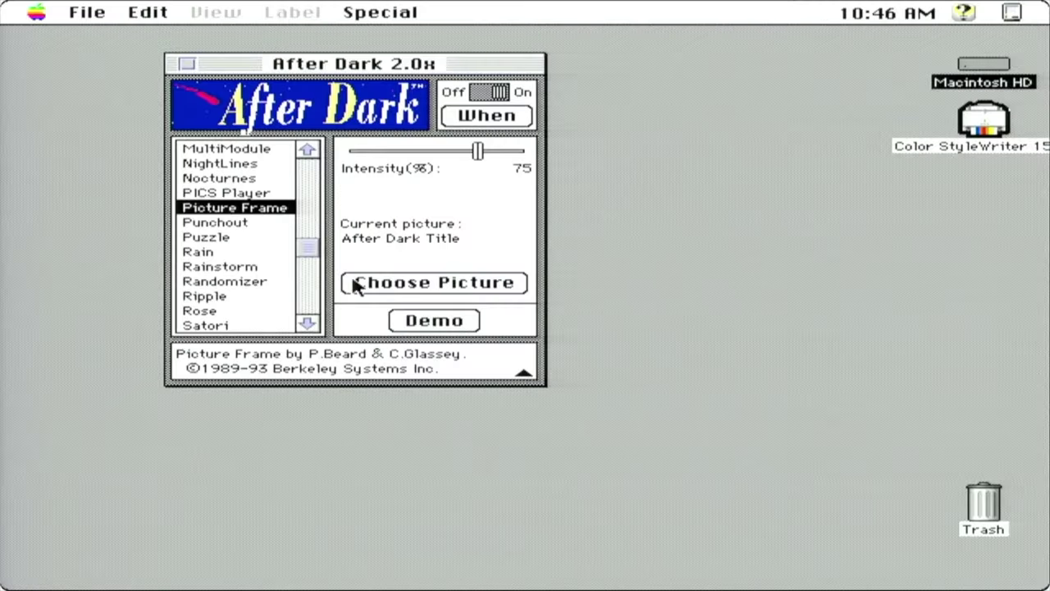
pyautogui.click(230, 223)
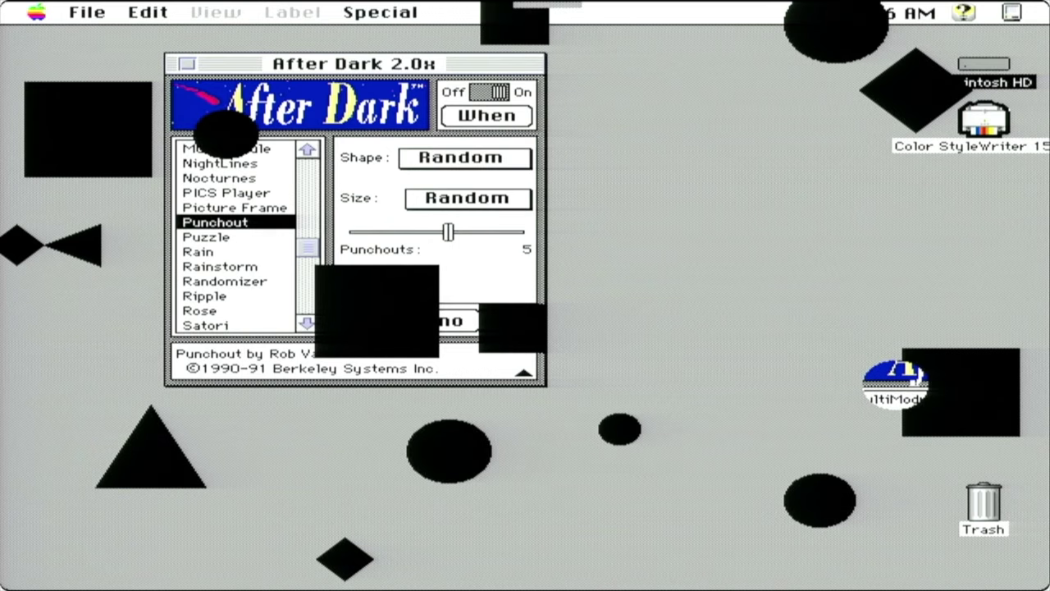
pyautogui.click(236, 236)
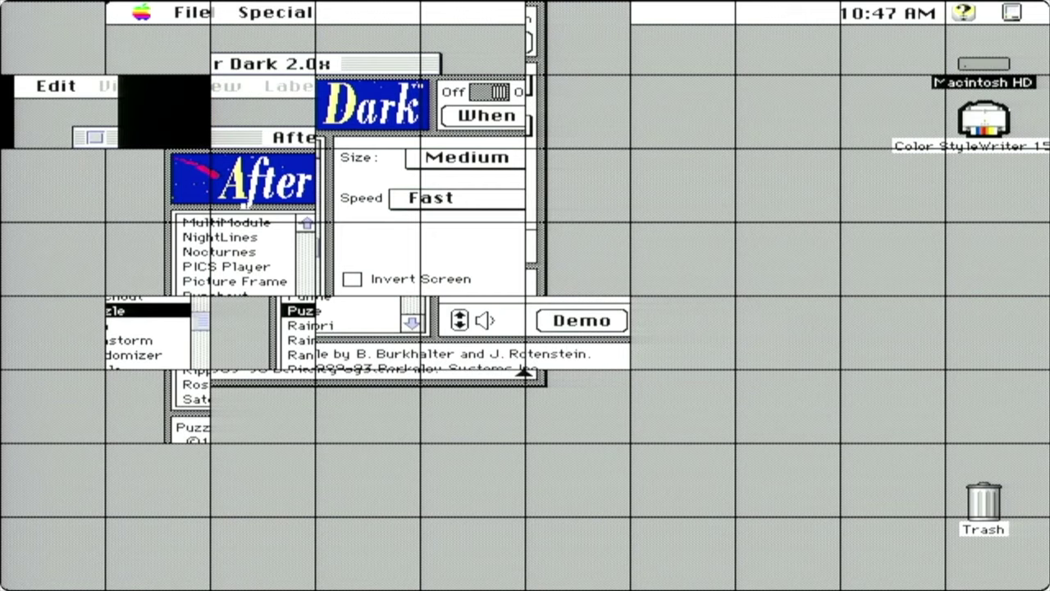
pyautogui.moveTo(96, 453)
pyautogui.click(216, 253)
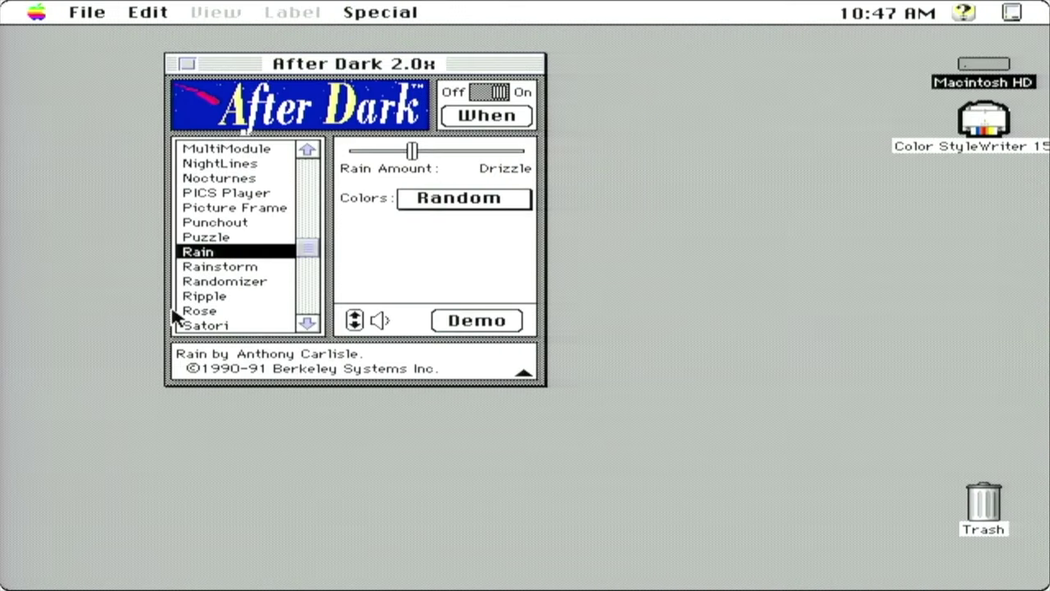
pyautogui.click(216, 270)
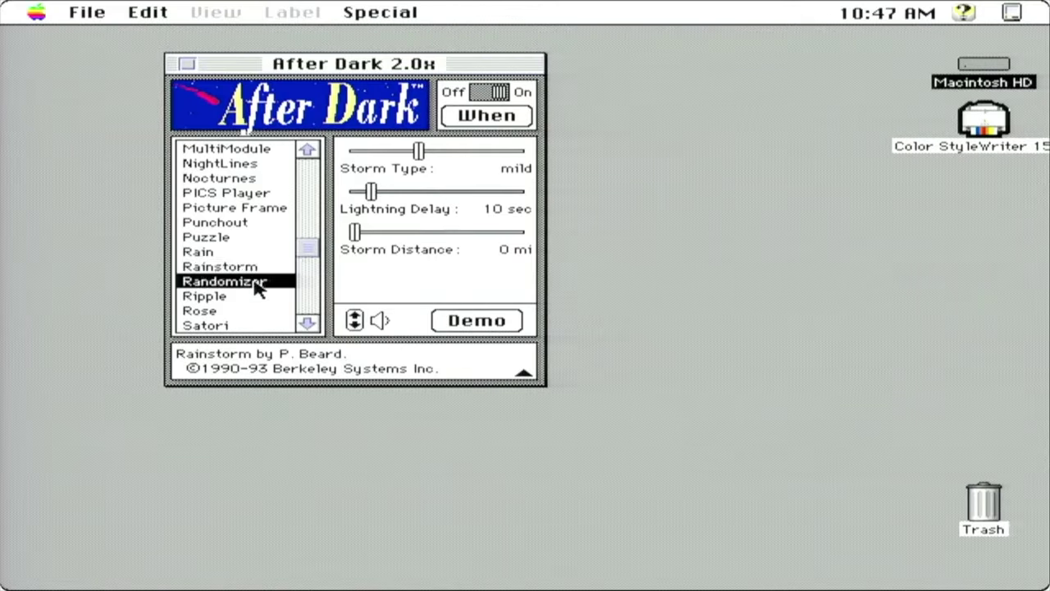
# View the Randomizer module's order options and its module selection list, and cancel without changing the selection
pyautogui.click(453, 161)
pyautogui.moveTo(465, 162); pyautogui.dragTo(361, 164)
pyautogui.click(410, 281)
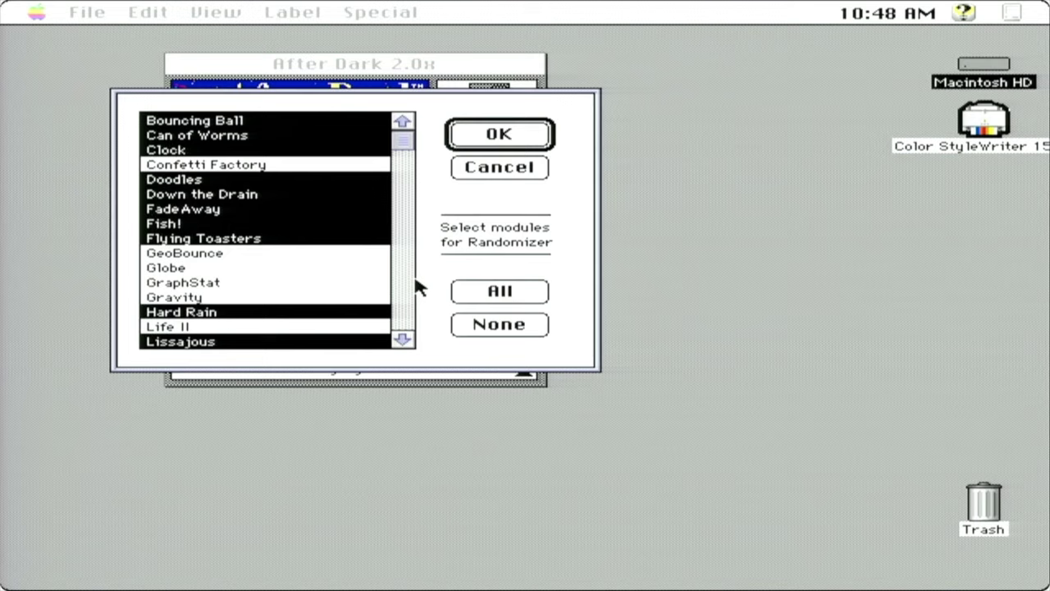
pyautogui.click(502, 170)
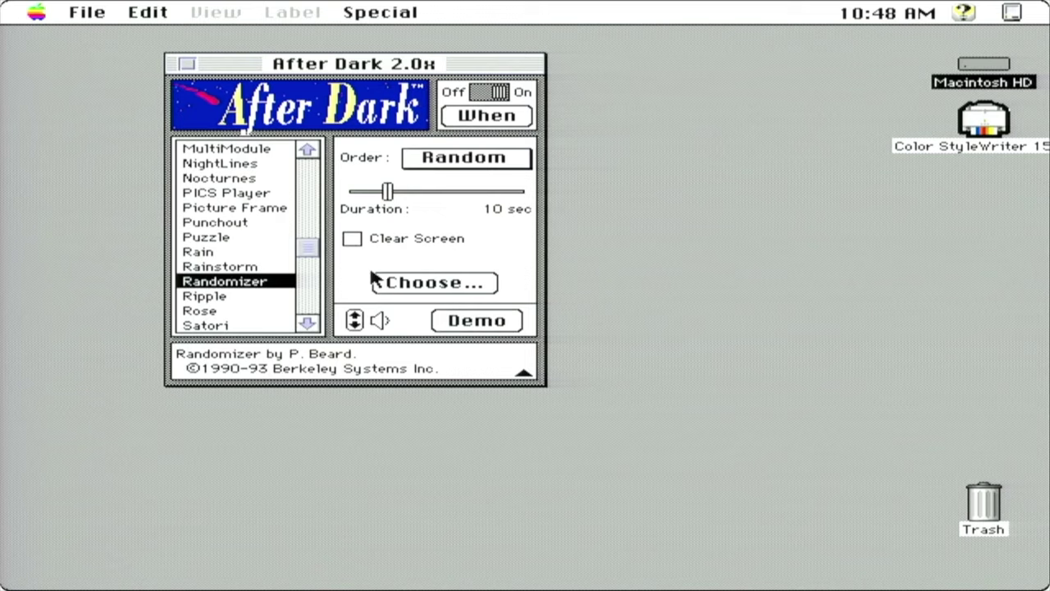
# Preview the Ripple, Rose and Satori modules
pyautogui.click(218, 300)
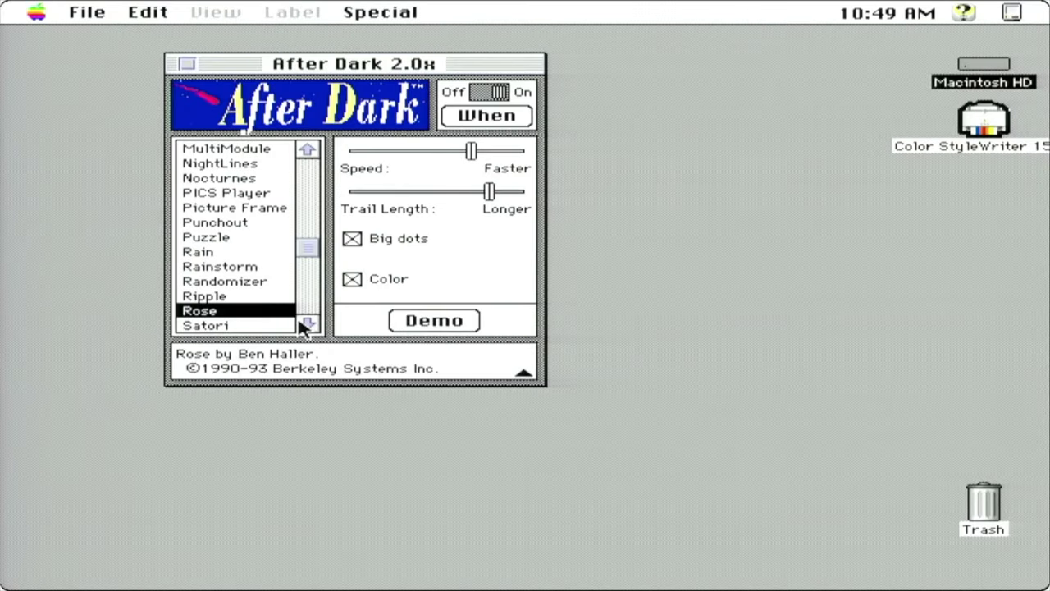
pyautogui.click(306, 324)
pyautogui.click(205, 207)
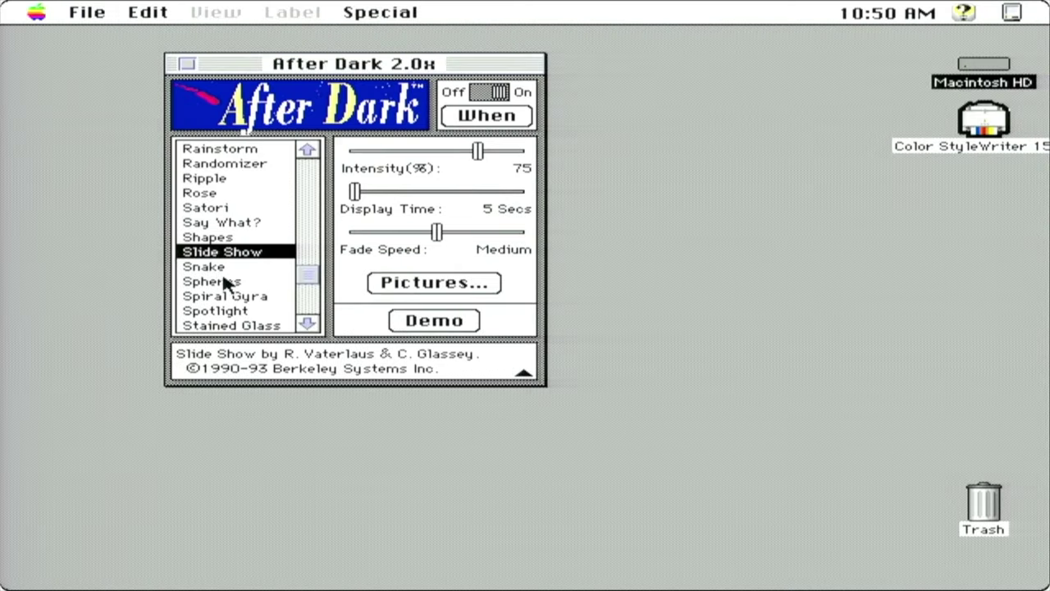
# Run the Snake module's demo, and preview the Spotlight and Starry Skyline modules
pyautogui.click(215, 268)
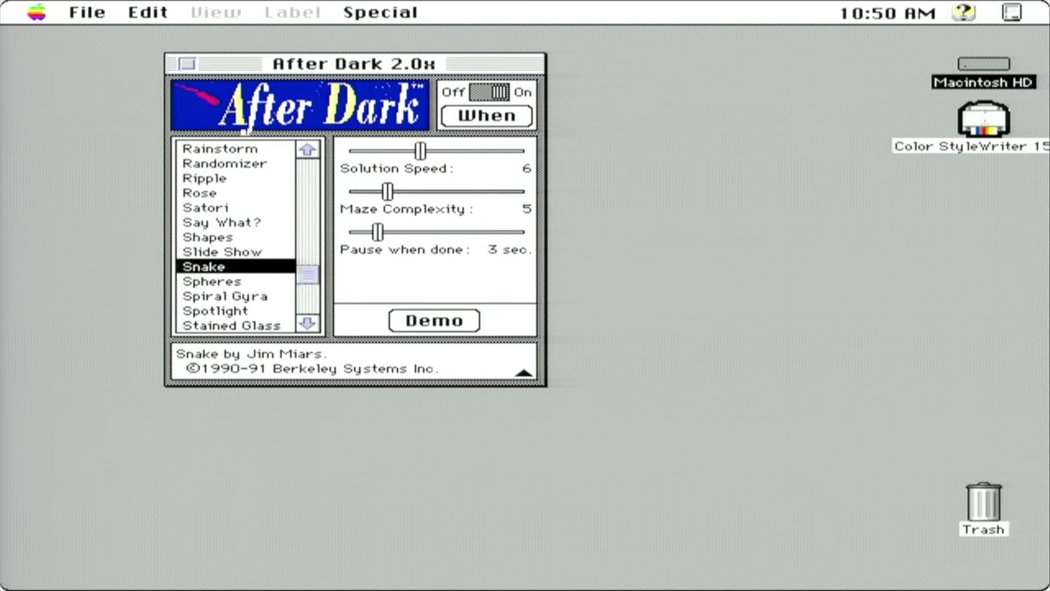
pyautogui.click(434, 321)
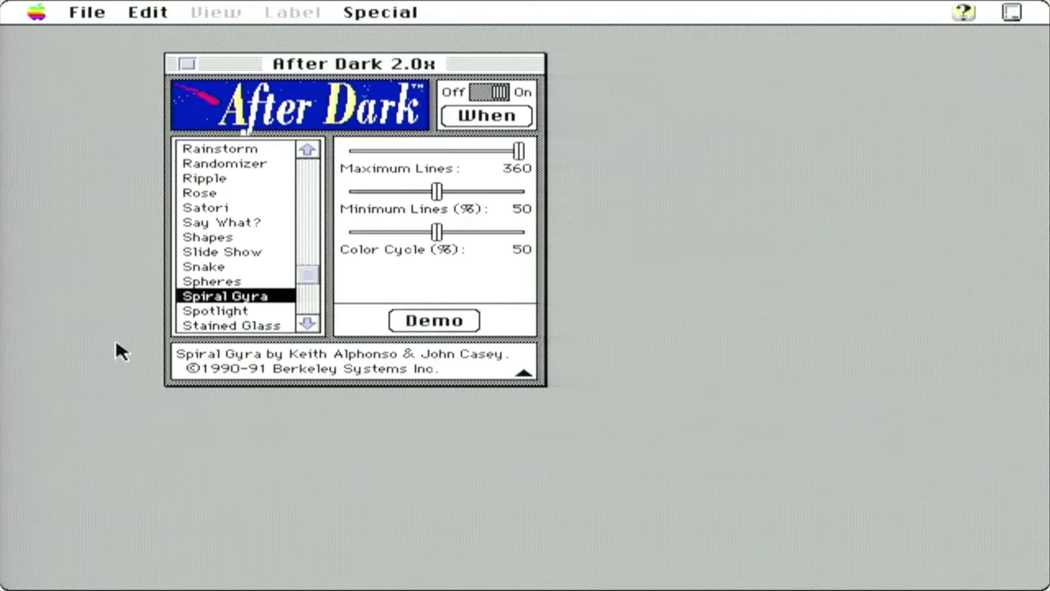
pyautogui.click(210, 312)
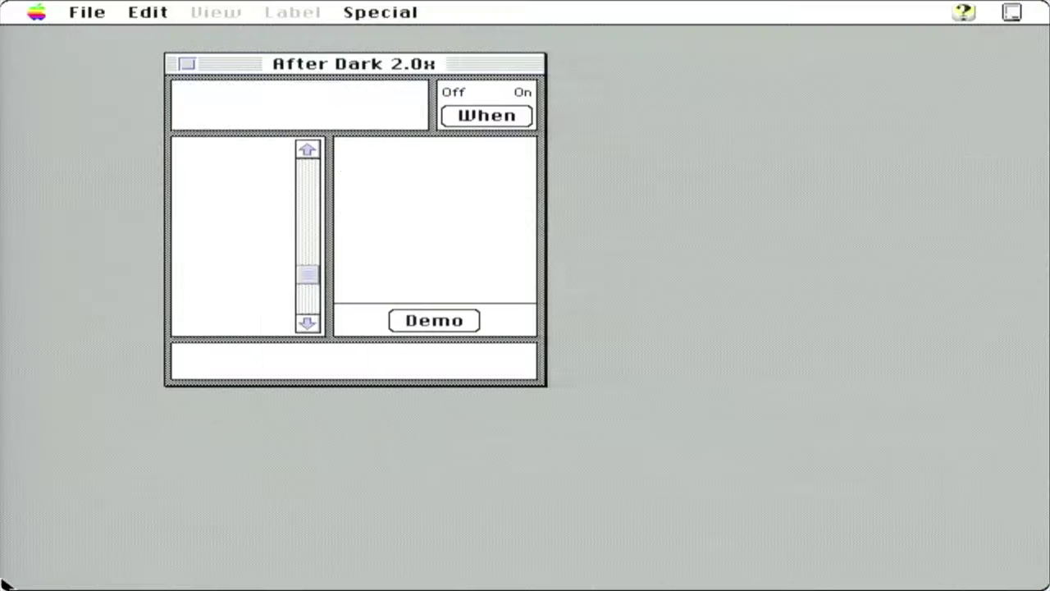
pyautogui.moveTo(307, 324); pyautogui.dragTo(307, 324)
pyautogui.click(246, 210)
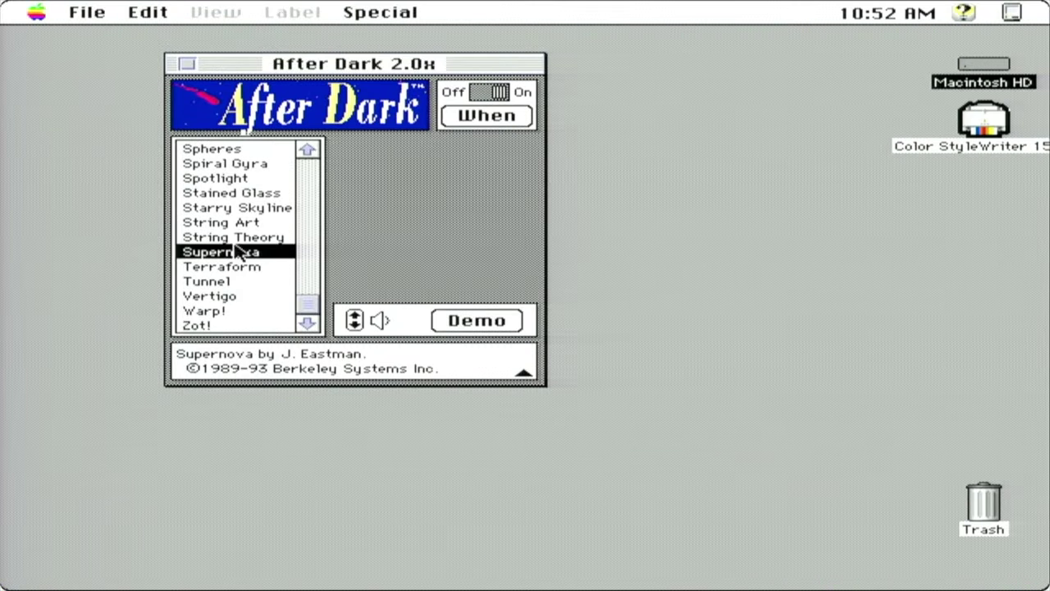
# Preview the Terraform, Tunnel, Vertigo, Warp! and Zot! modules, and return to the start of the module list
pyautogui.click(257, 267)
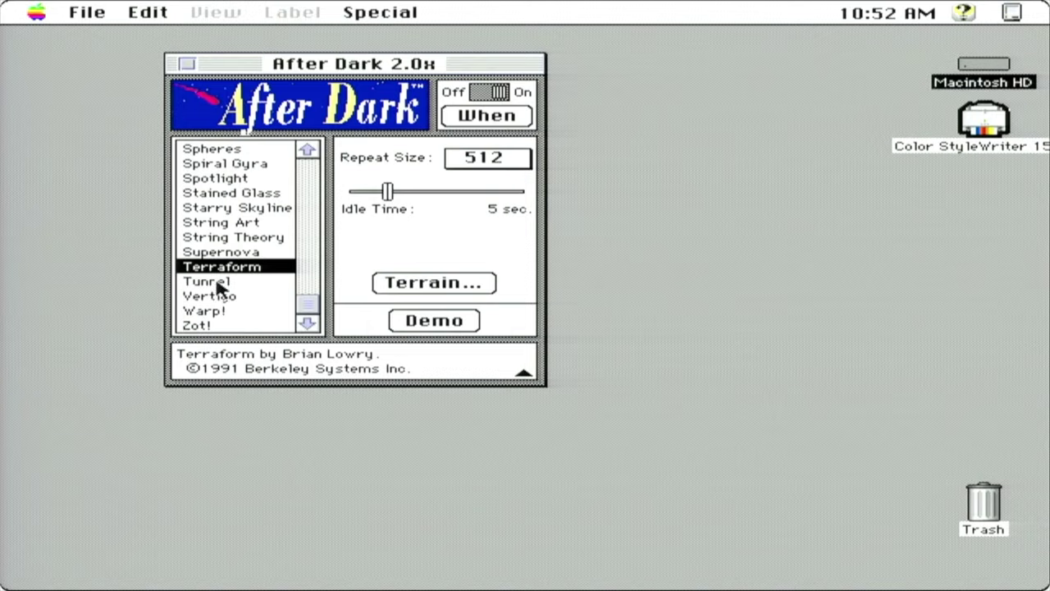
pyautogui.click(213, 282)
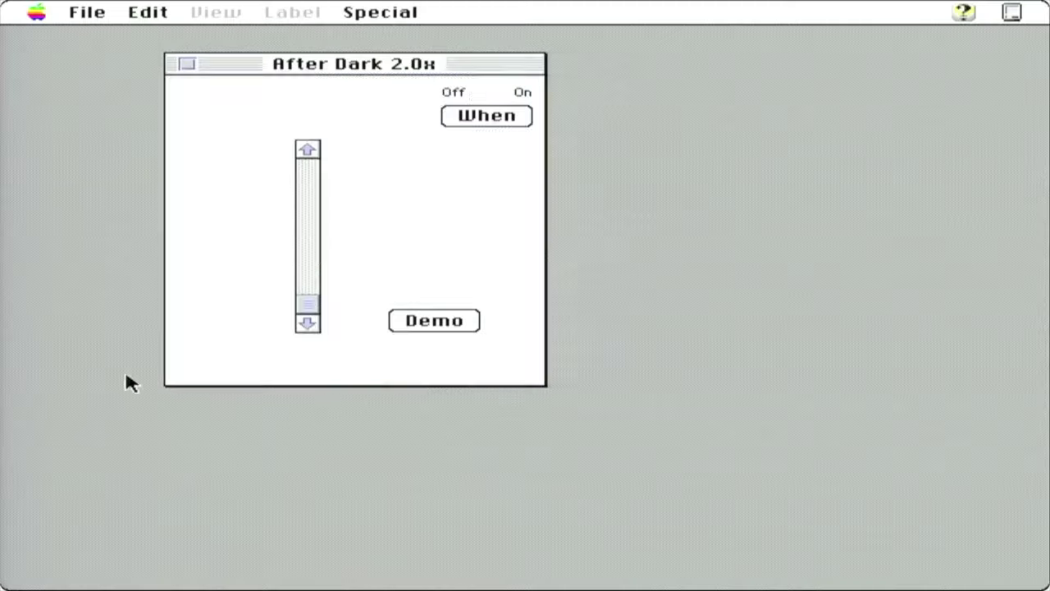
pyautogui.click(256, 297)
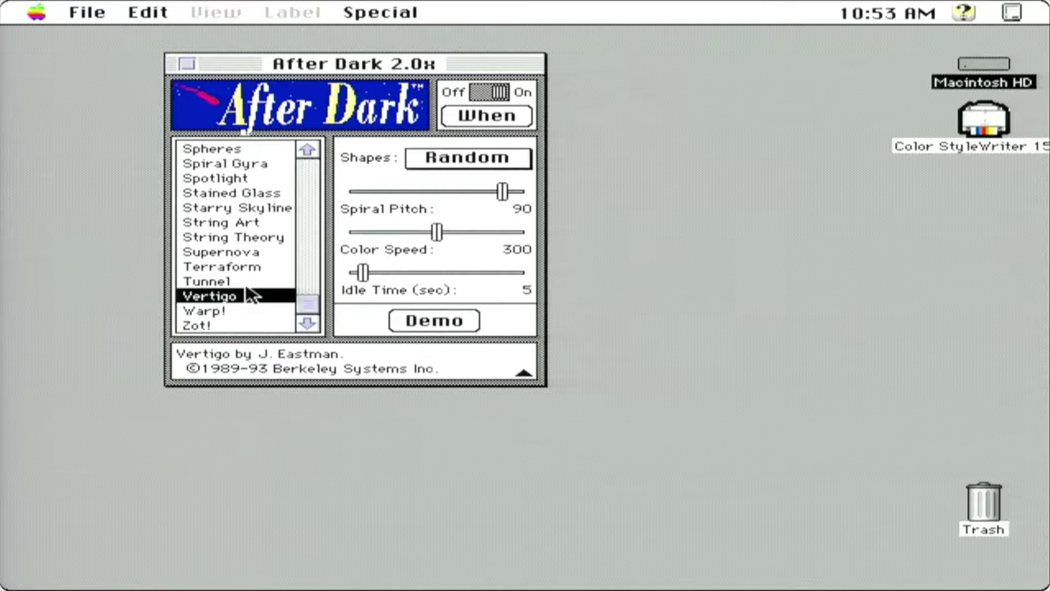
pyautogui.click(250, 312)
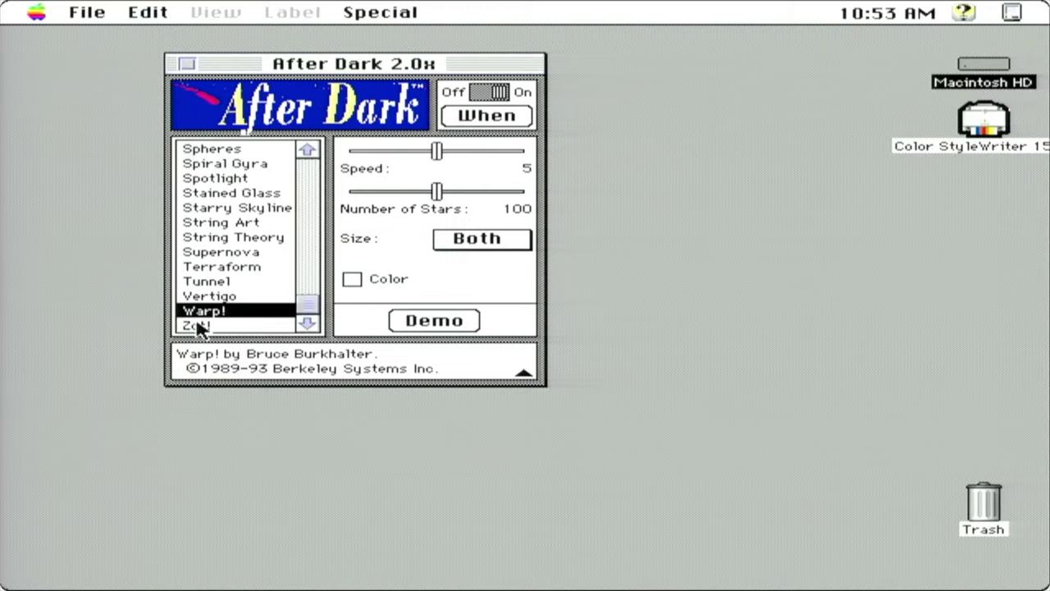
pyautogui.click(204, 327)
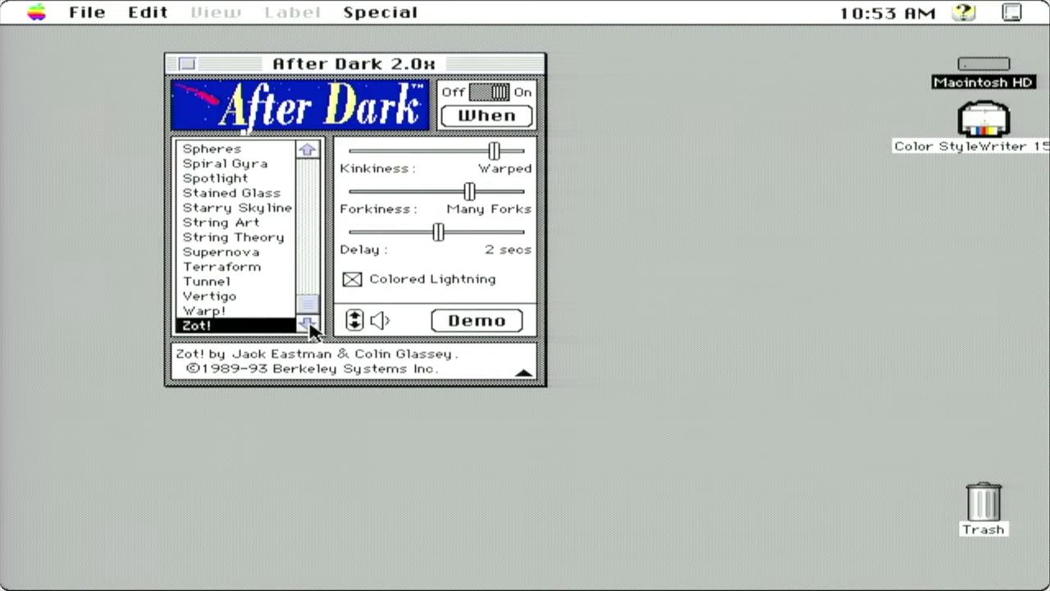
pyautogui.click(311, 154)
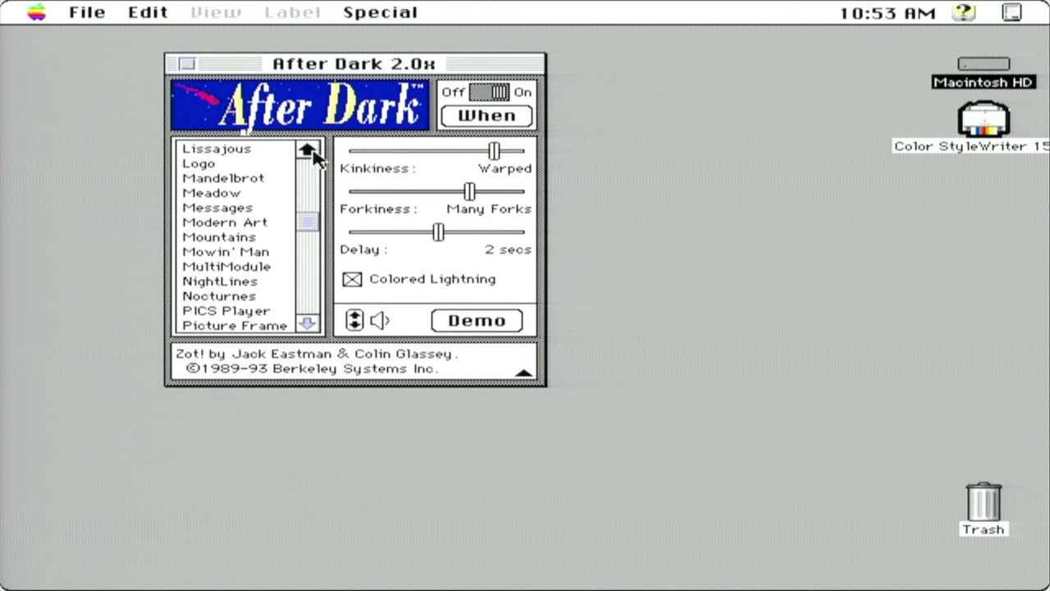
pyautogui.click(307, 150)
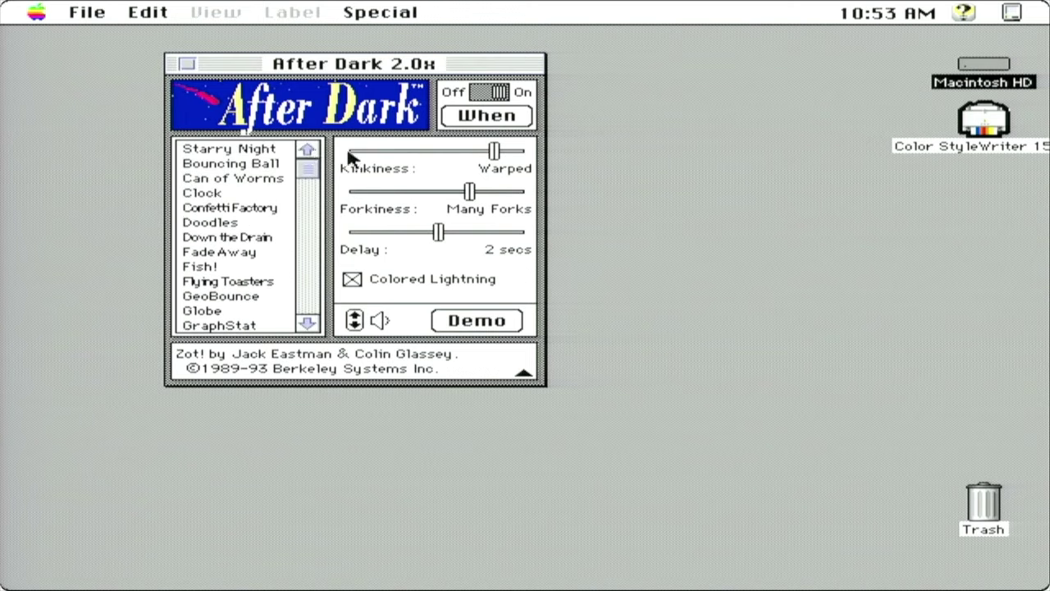